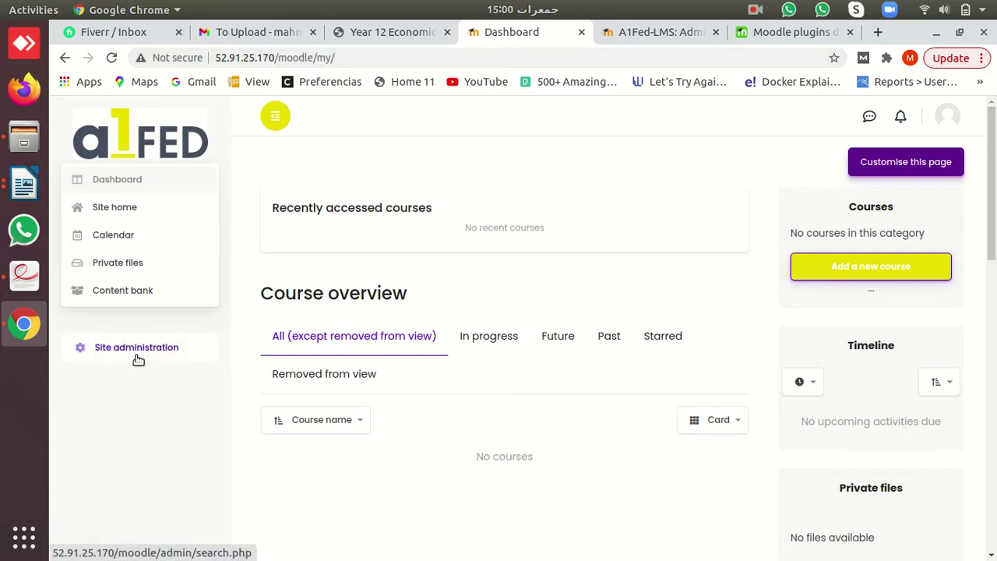
# - Open Site administration in a new tab and show its Plugins section
pyautogui.middleClick(152, 355)
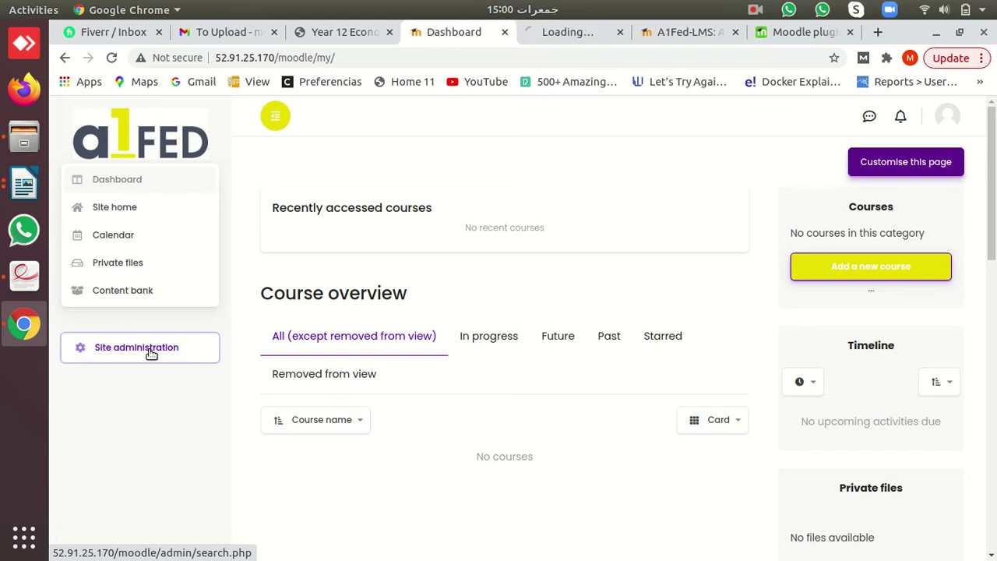
pyautogui.hotkey('ctrl', 'Tab')
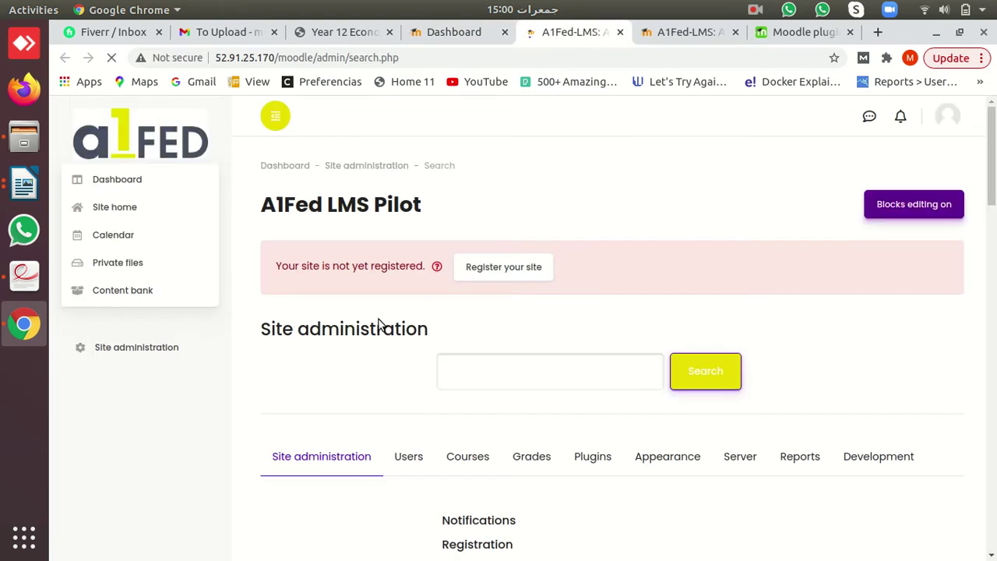
pyautogui.click(595, 465)
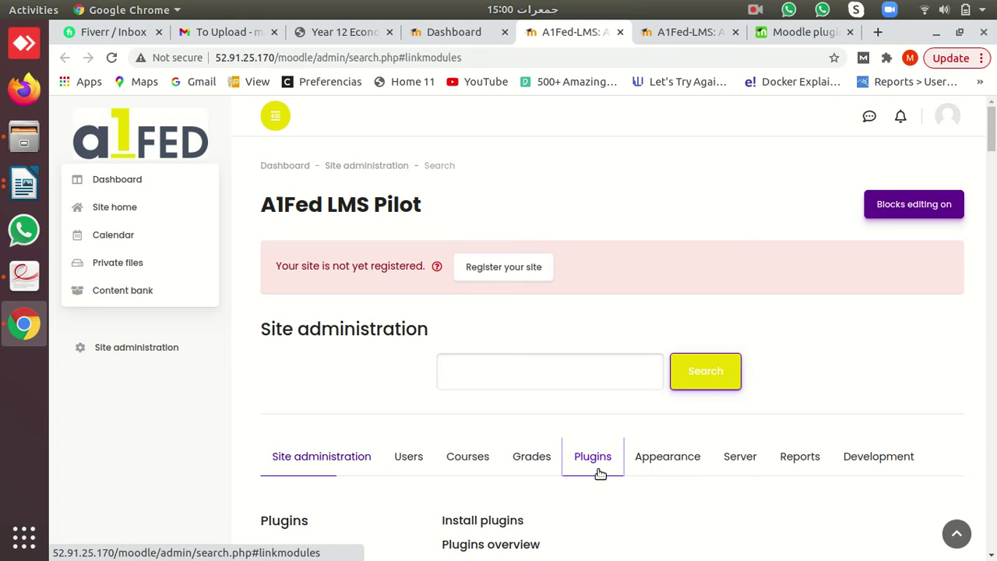
pyautogui.scroll(-2, 498, 311)
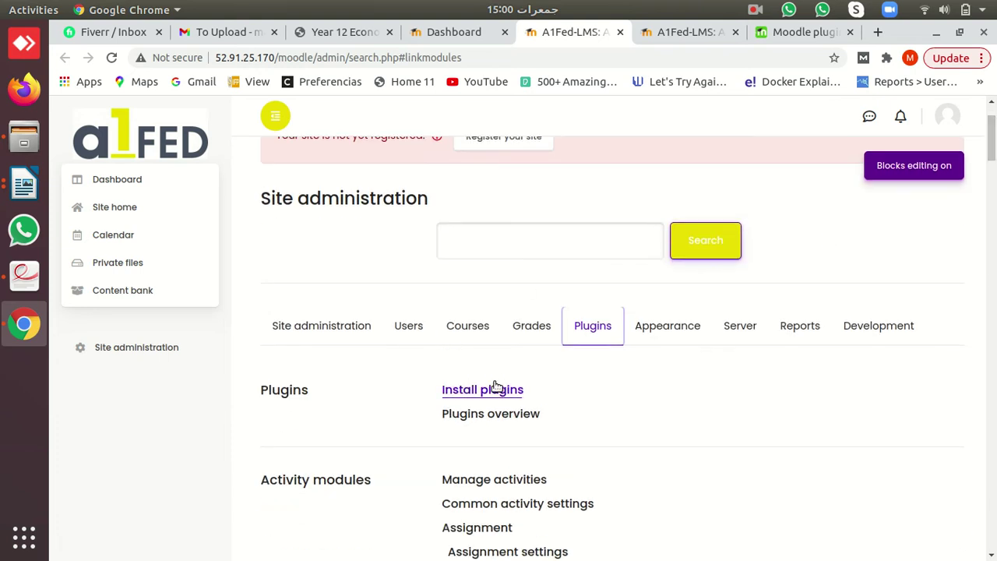
# - Bring up the Edwiser Course Formats versions page and highlight the plugin name
pyautogui.click(796, 35)
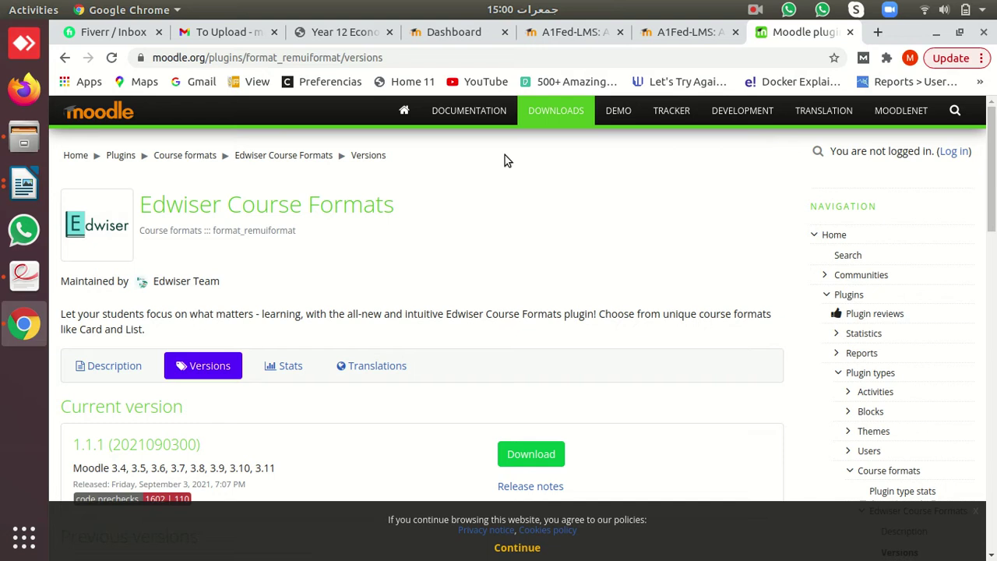
pyautogui.click(760, 11)
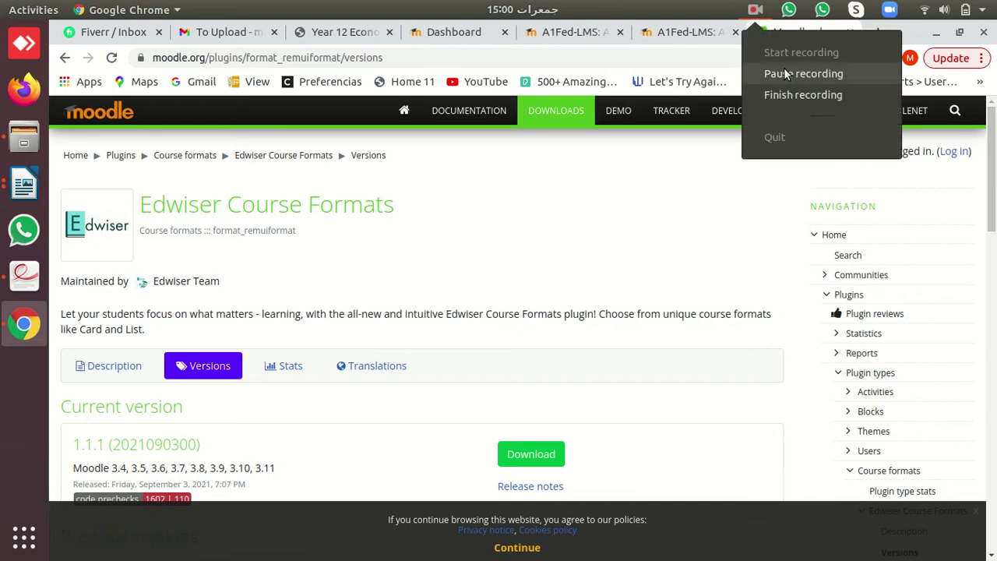
pyautogui.click(779, 73)
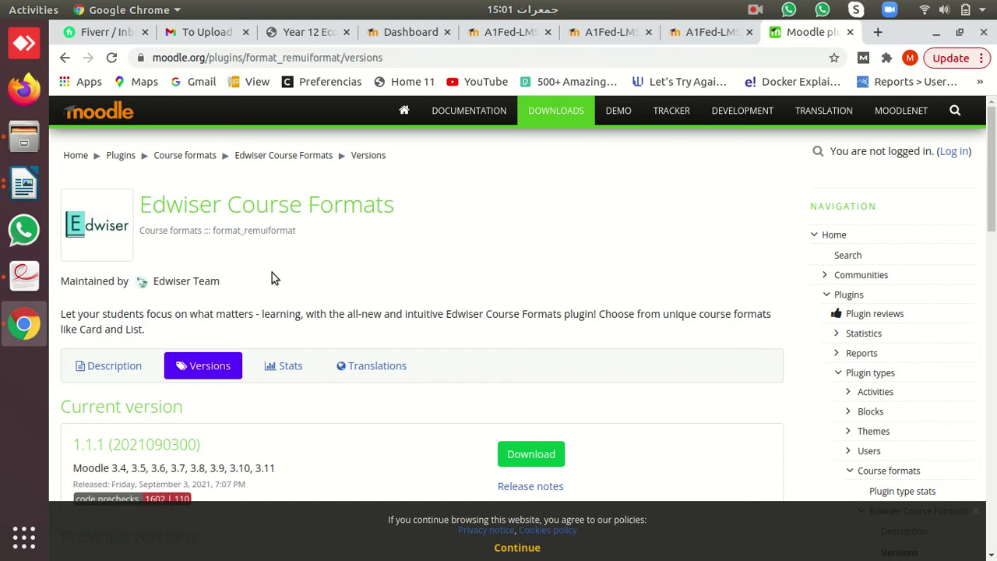
pyautogui.moveTo(139, 207); pyautogui.dragTo(397, 214)
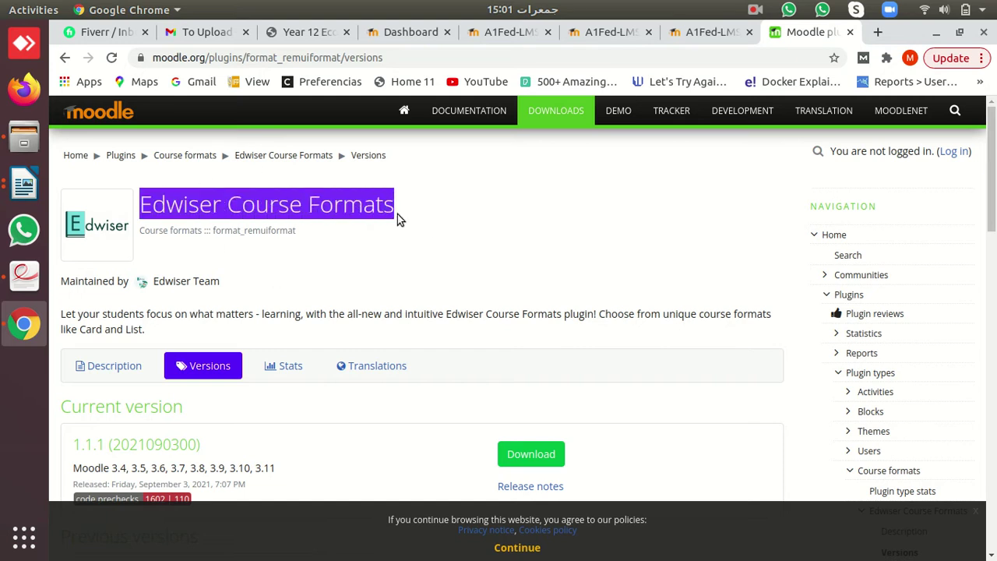
# - Return to the Moodle site's course list and open Test Course
pyautogui.click(693, 36)
pyautogui.click(627, 35)
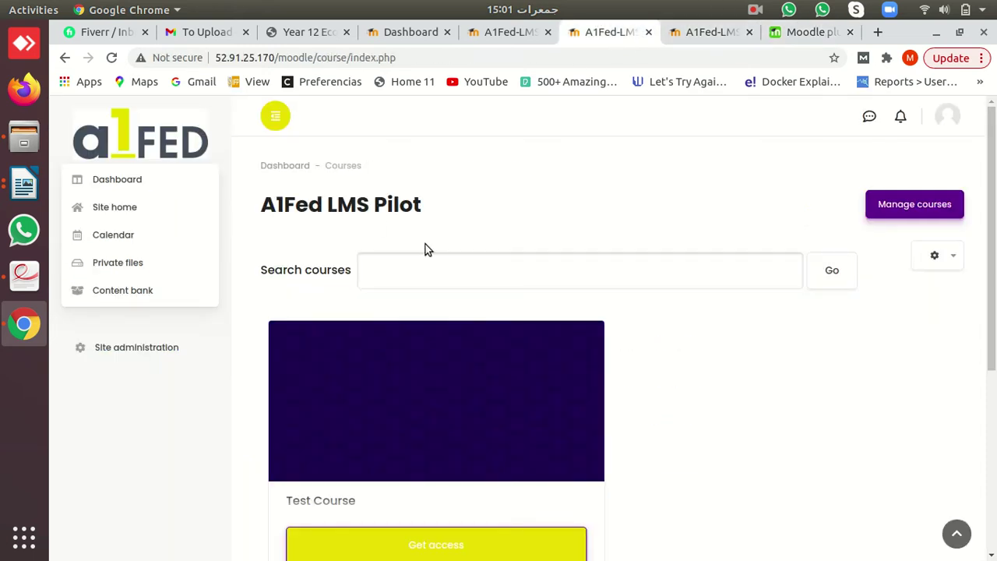
pyautogui.scroll(-2, 993, 175)
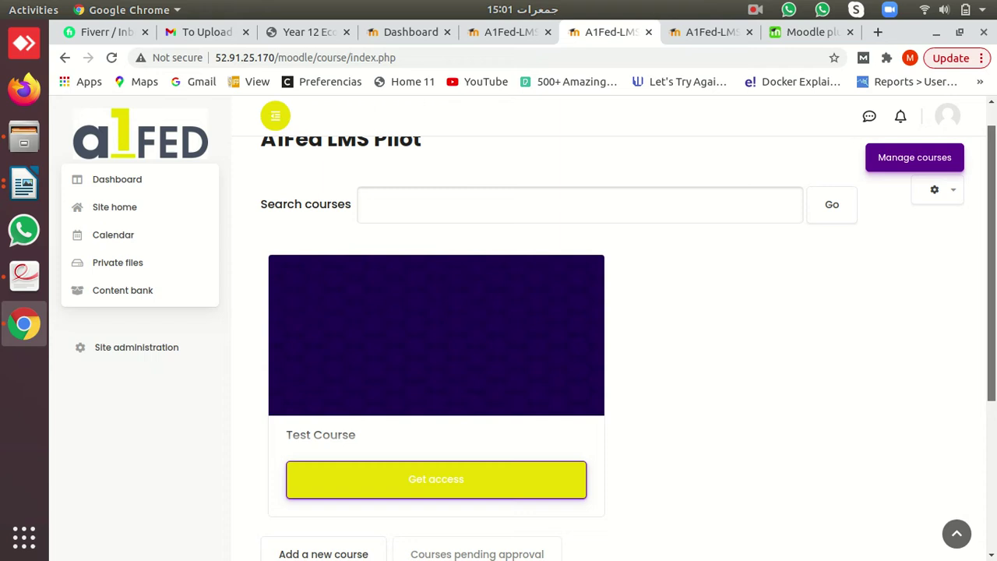
pyautogui.click(395, 448)
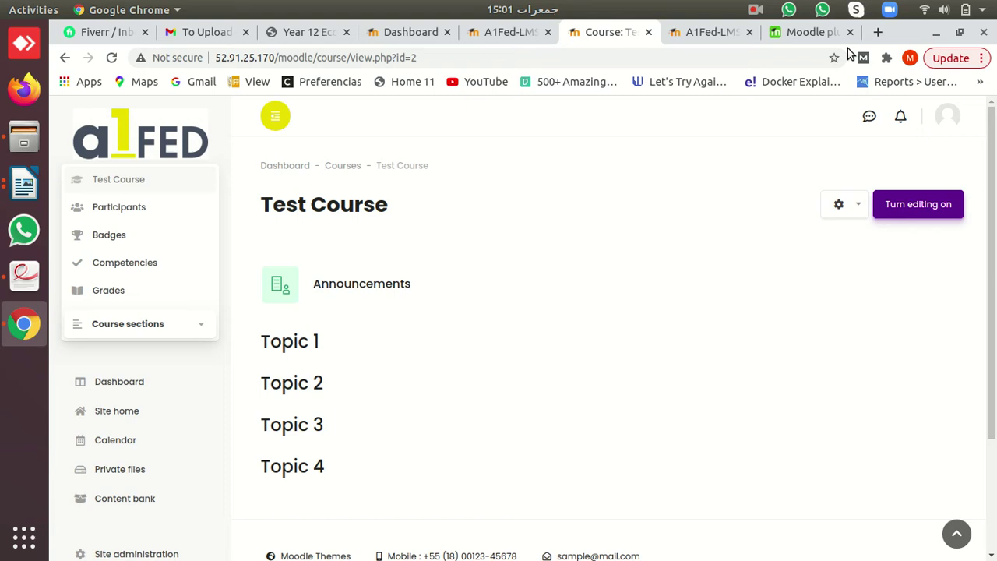
# - Open the Edwiser Course Formats Description and highlight its supported Moodle versions 3.4–3.11
pyautogui.click(805, 31)
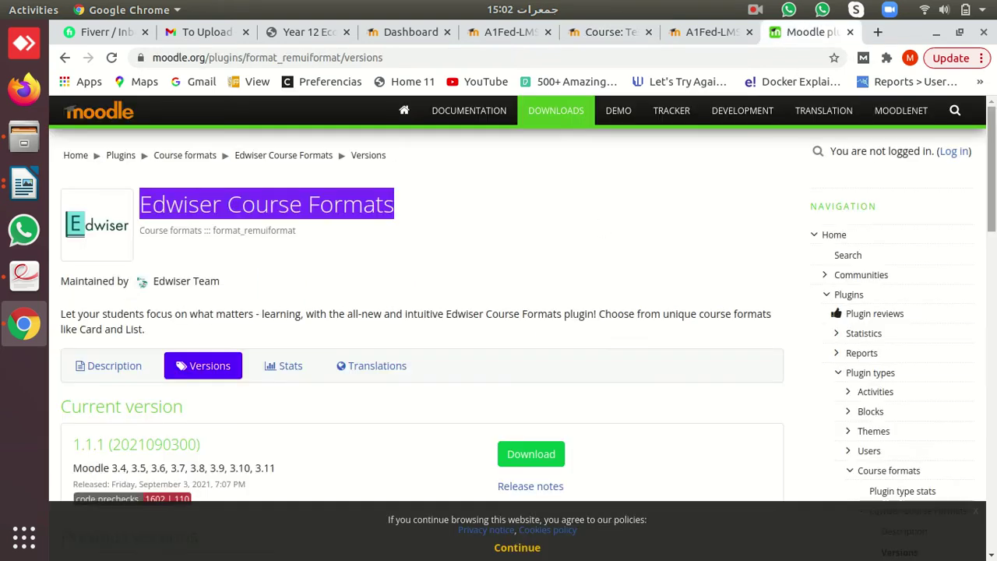
pyautogui.click(683, 183)
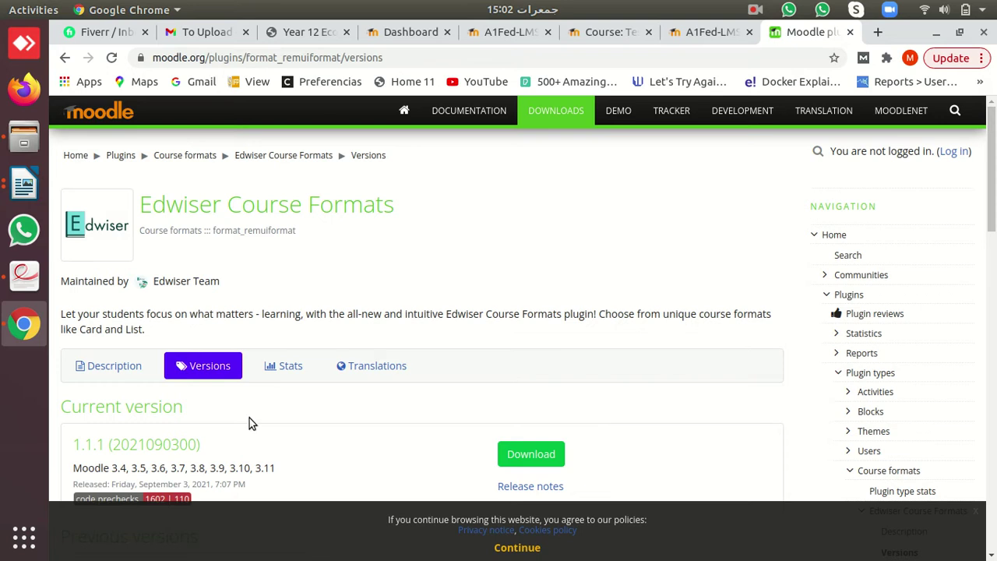
pyautogui.click(99, 377)
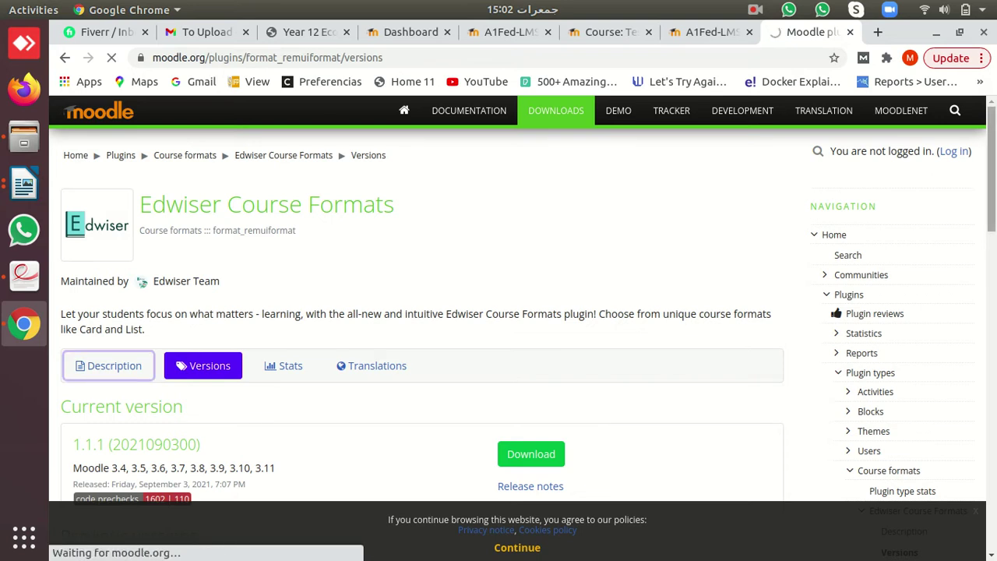
pyautogui.scroll(-1, 498, 312)
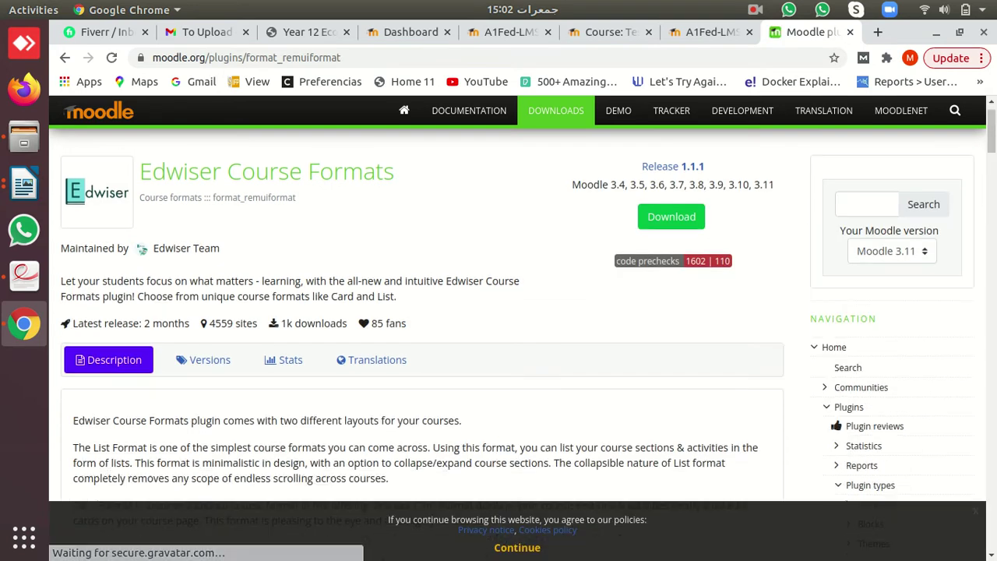
pyautogui.moveTo(992, 136)
pyautogui.mouseDown()
pyautogui.moveTo(991, 167)
pyautogui.moveTo(991, 131)
pyautogui.mouseUp()
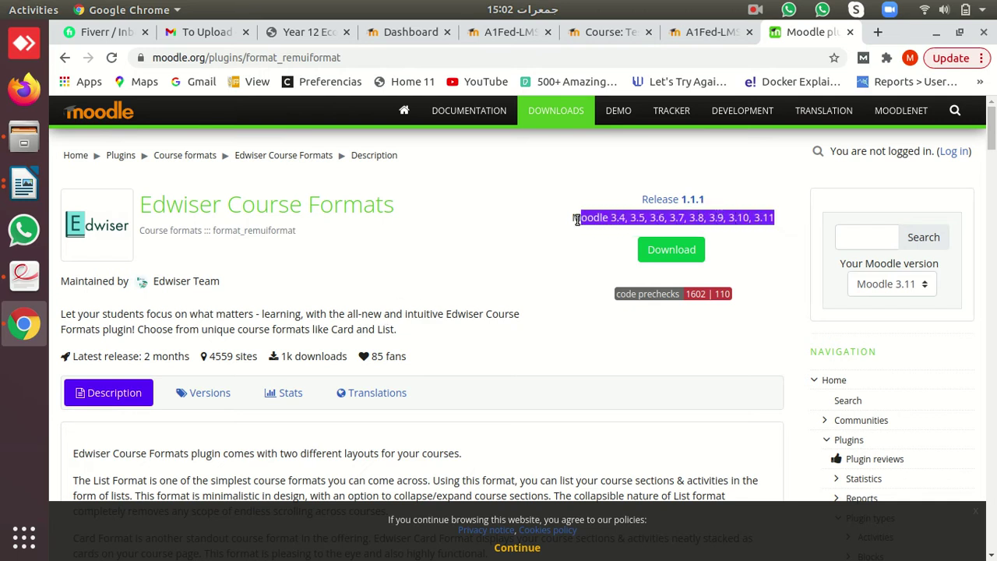
pyautogui.moveTo(777, 228); pyautogui.dragTo(566, 224)
pyautogui.click(732, 219)
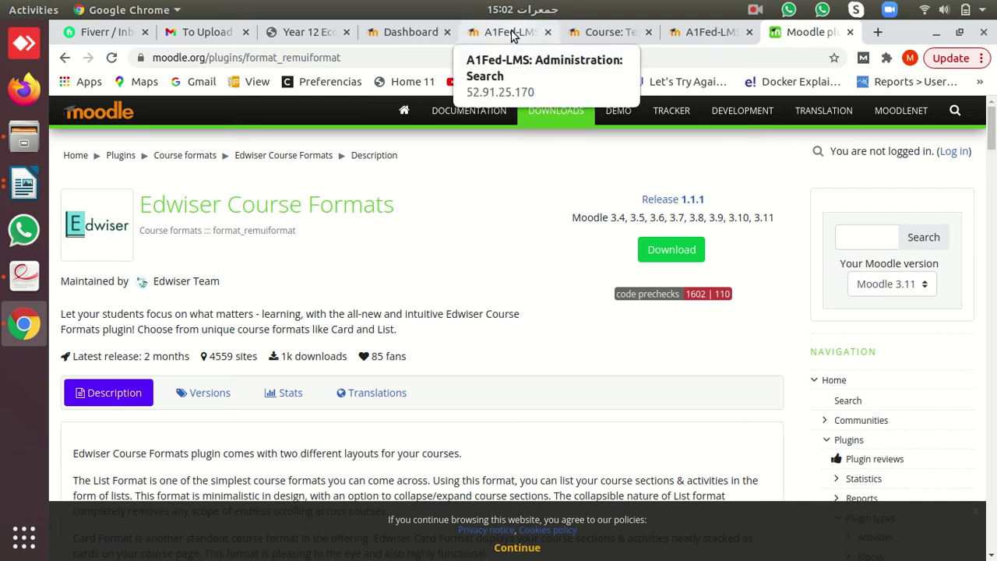
# - Compare the site's Moodle 3.9.10+ on the Environment page with the plugin's 3.4–3.11 range
pyautogui.click(602, 32)
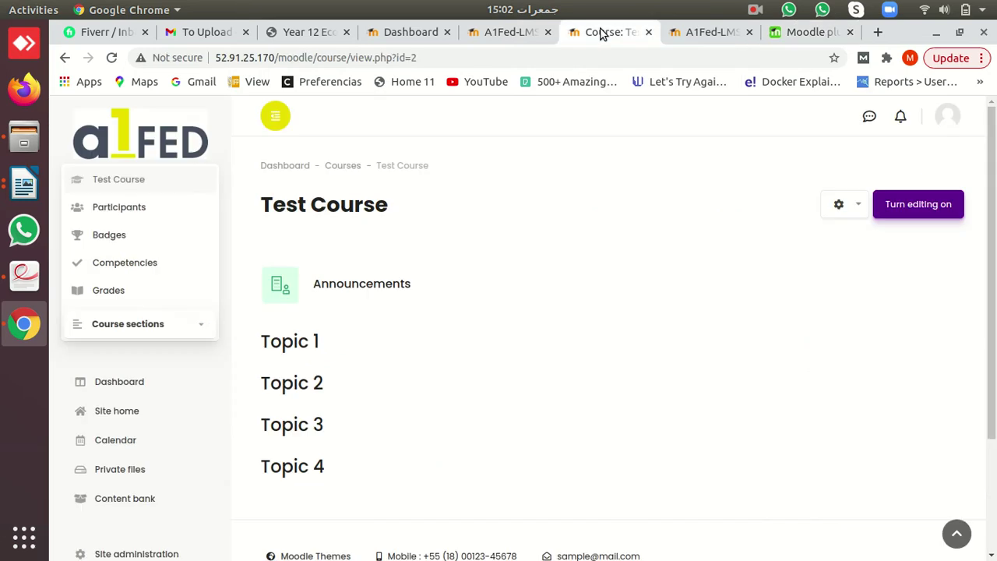
pyautogui.click(493, 39)
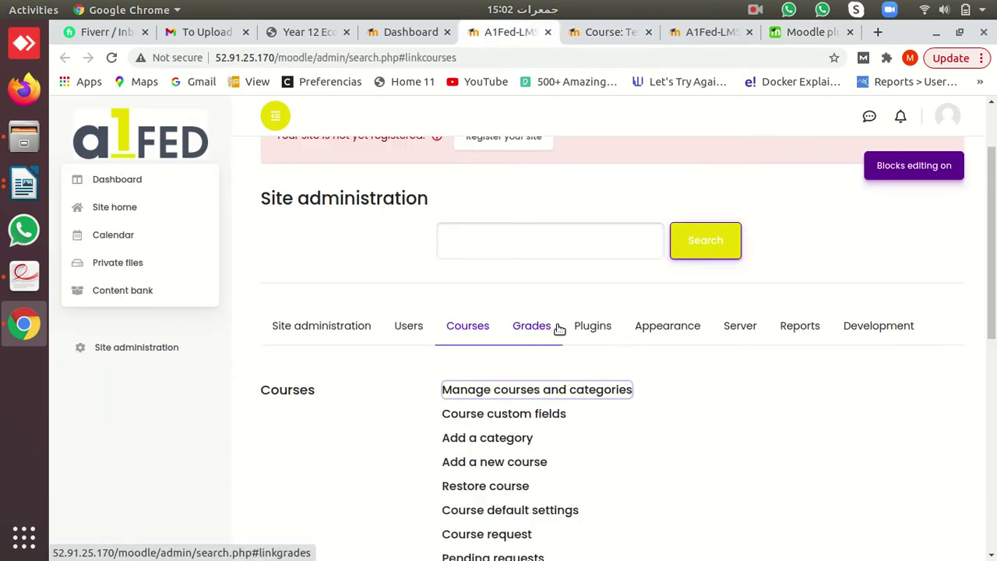
pyautogui.click(736, 339)
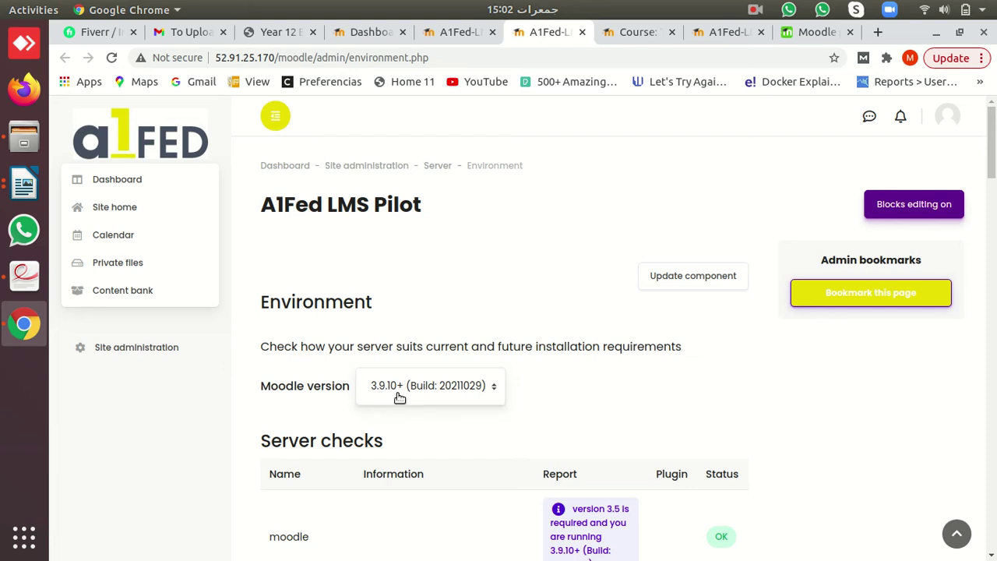
pyautogui.click(778, 33)
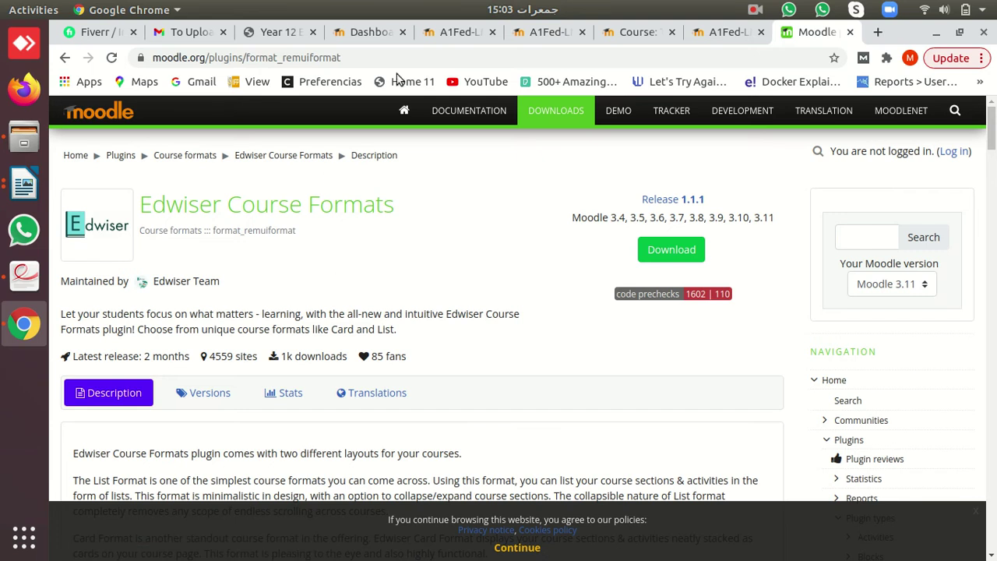
pyautogui.click(539, 34)
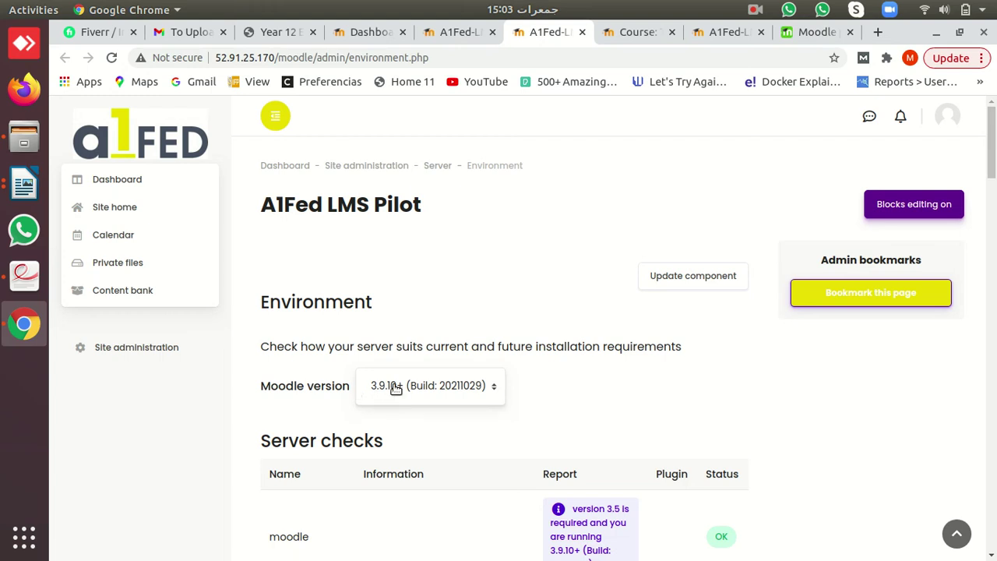
# - Go to Site administration > Plugins > Install plugins
pyautogui.click(439, 36)
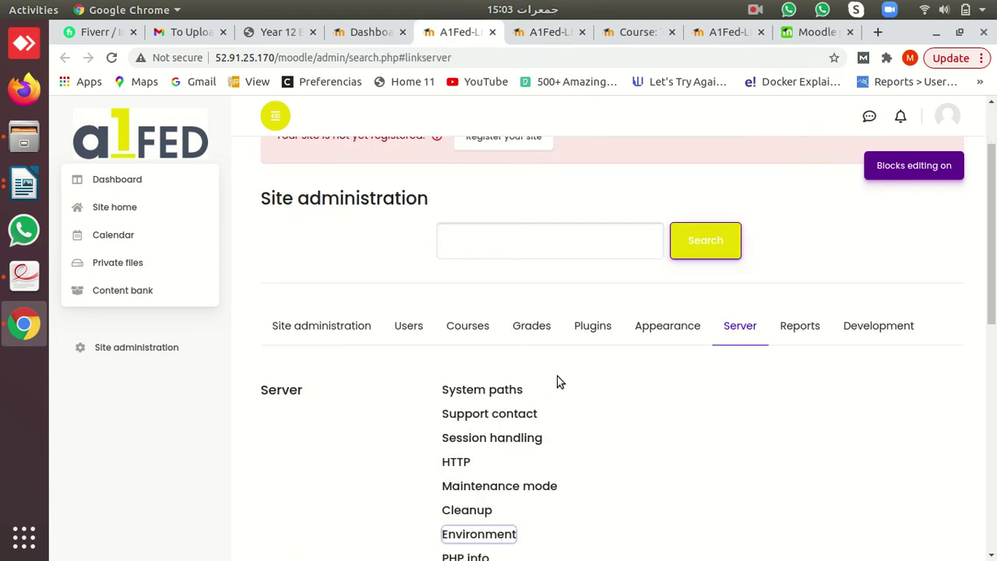
pyautogui.click(582, 337)
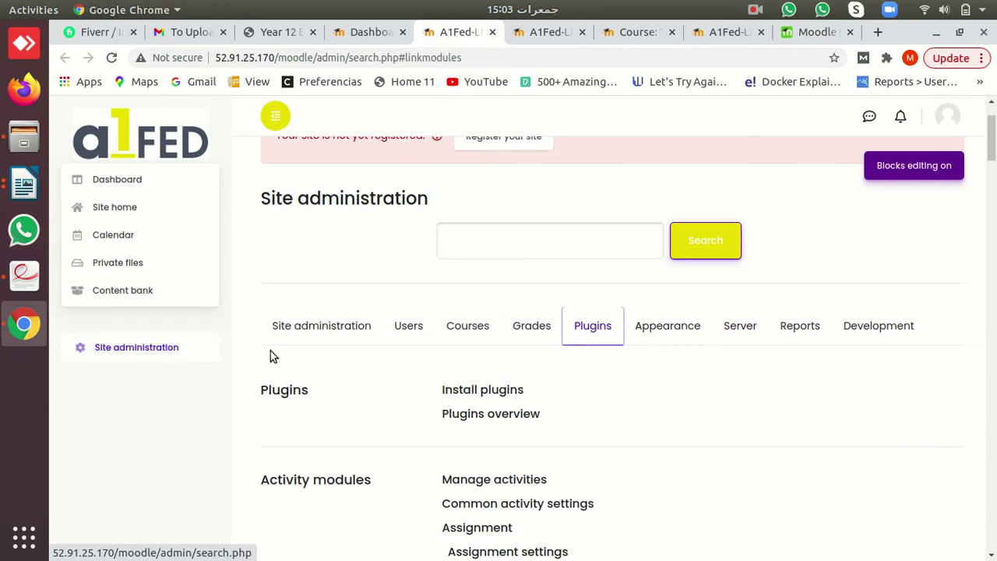
pyautogui.click(467, 389)
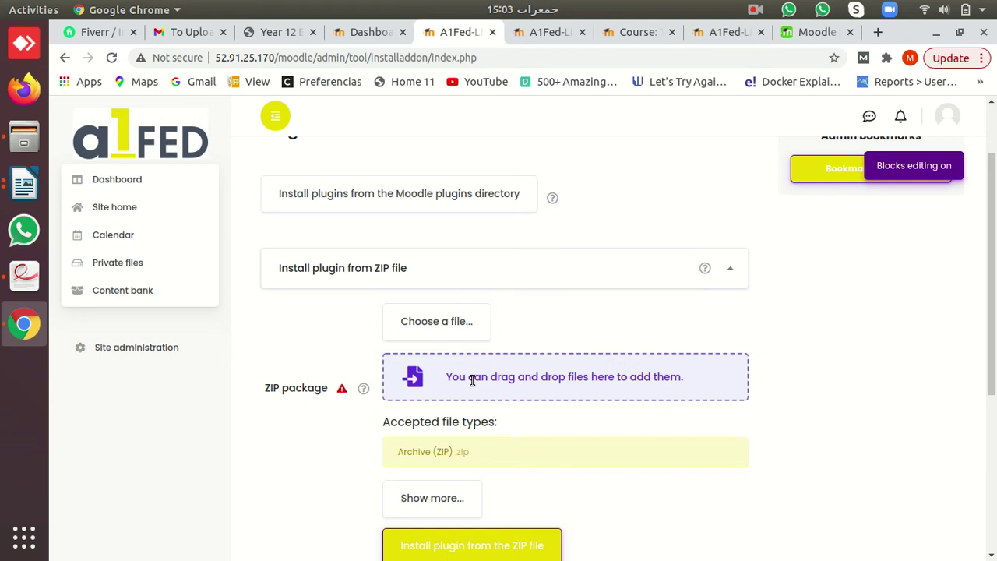
# - Attach format_remuiformat_moodle311_2021090300.zip from the Desktop and upload it to the installer
pyautogui.click(442, 324)
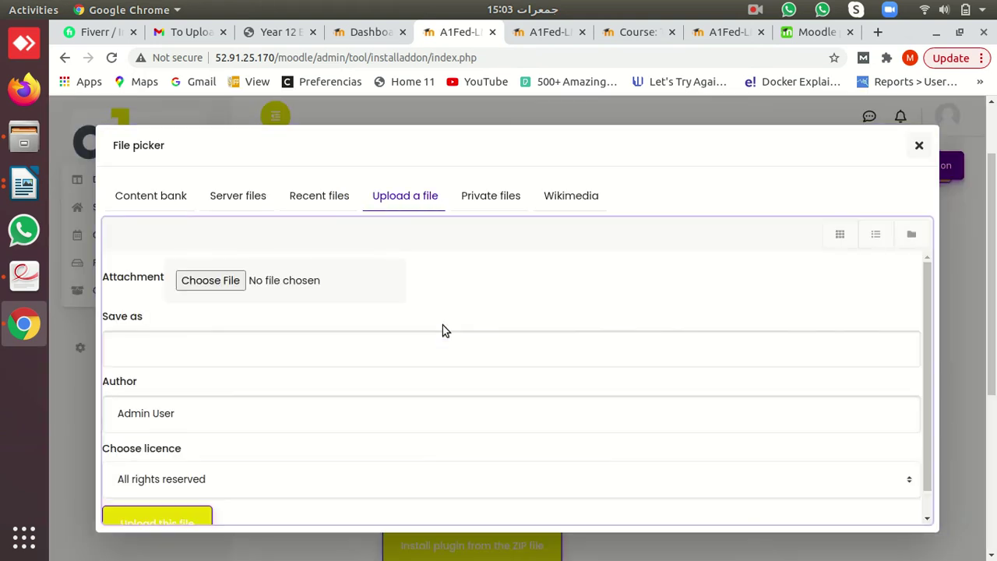
pyautogui.click(216, 281)
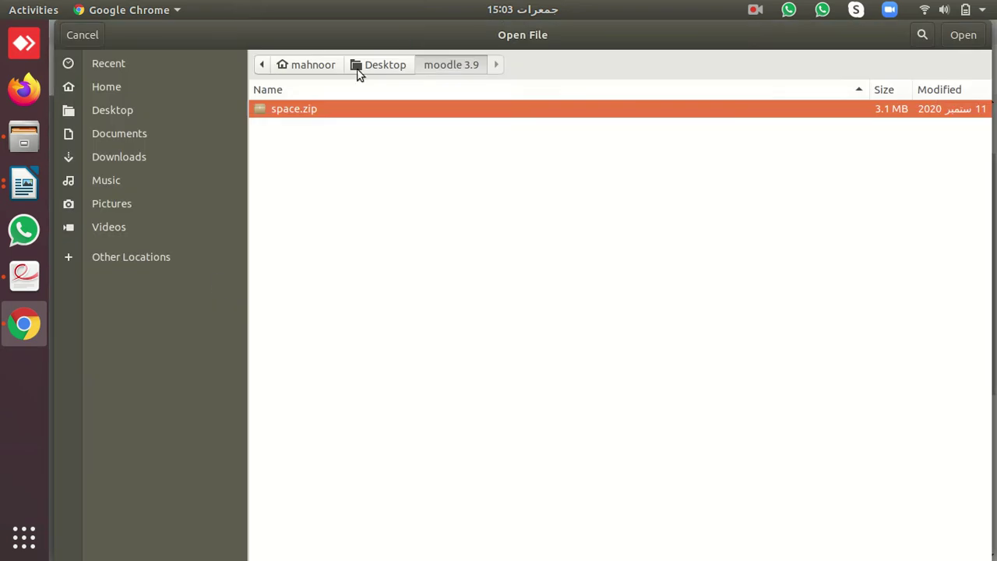
pyautogui.click(395, 68)
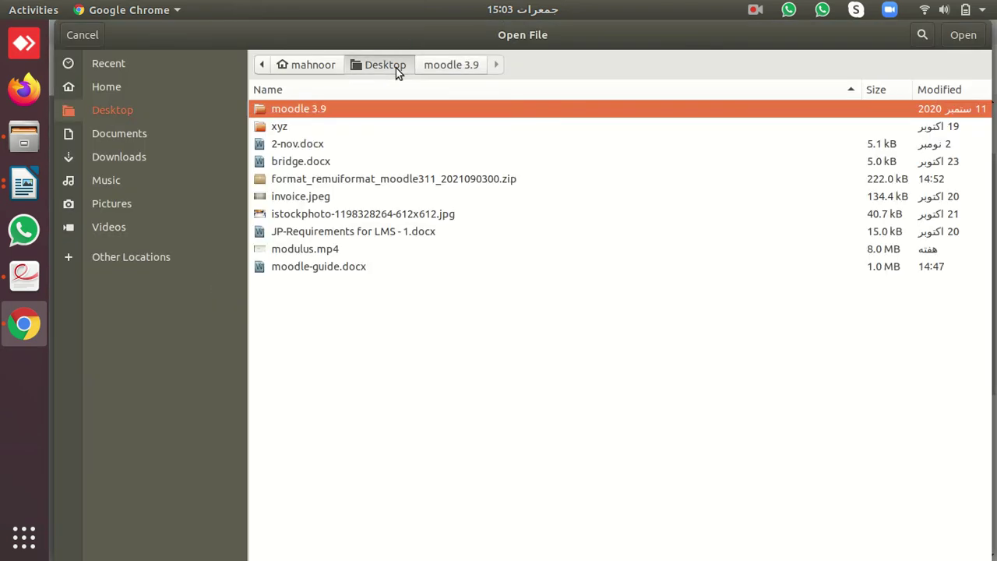
pyautogui.click(298, 183)
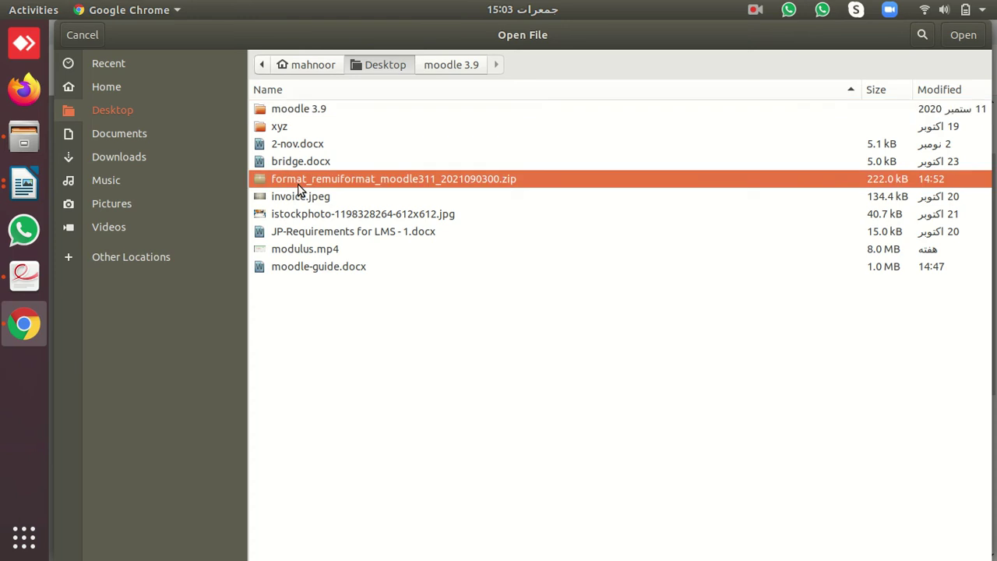
pyautogui.doubleClick(385, 184)
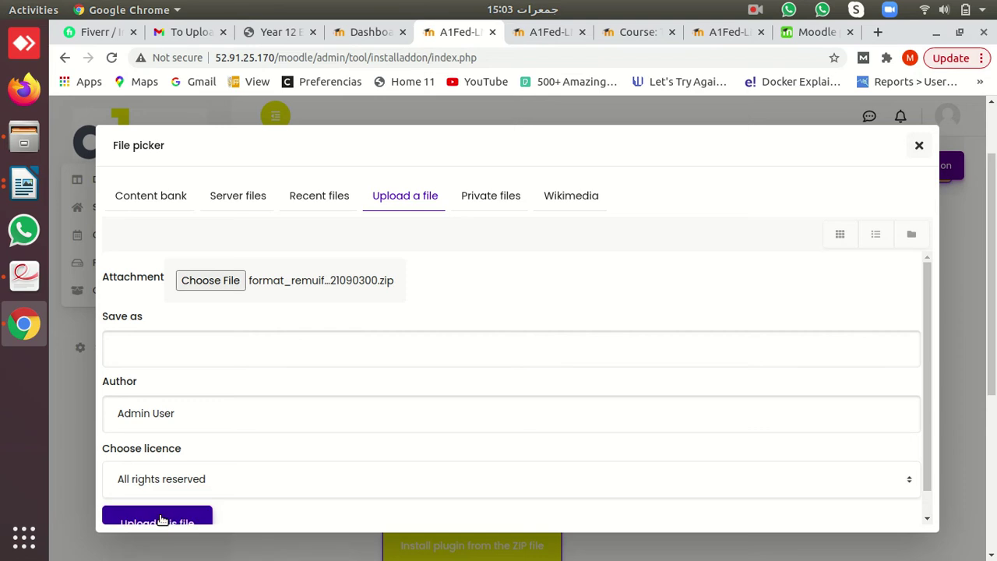
pyautogui.click(162, 519)
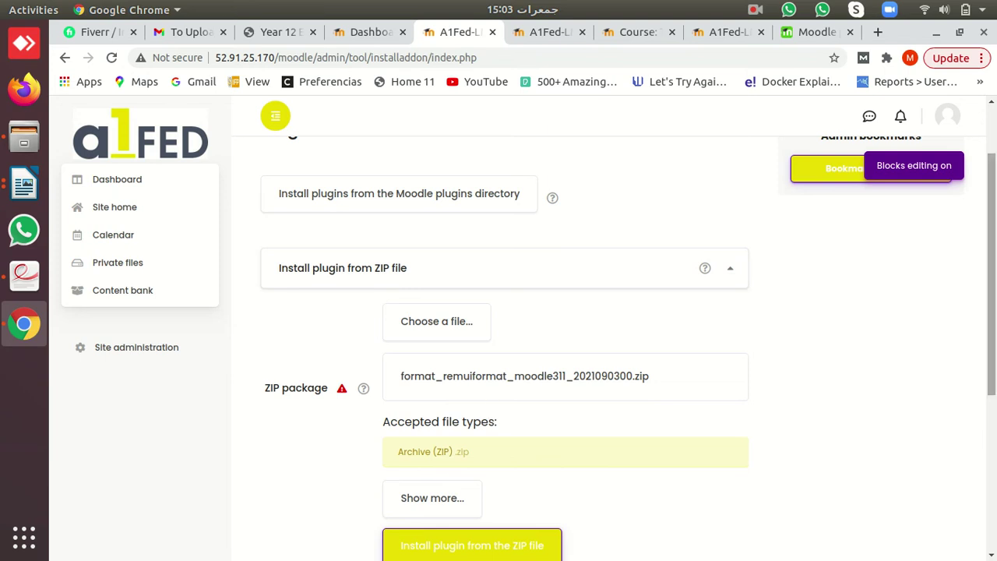
# - Install the plugin from the uploaded ZIP file to run package validation
pyautogui.scroll(-3, 992, 272)
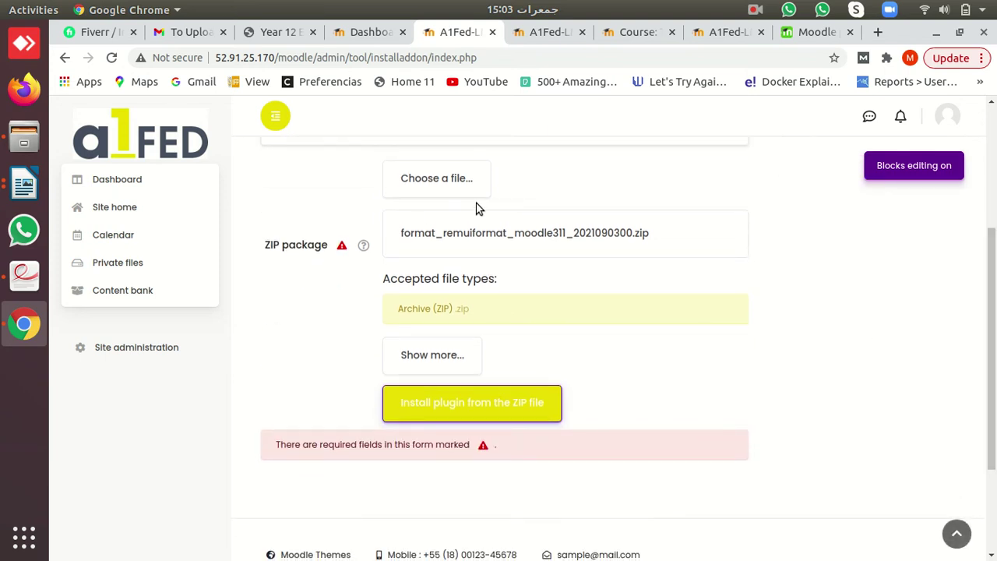
pyautogui.click(486, 398)
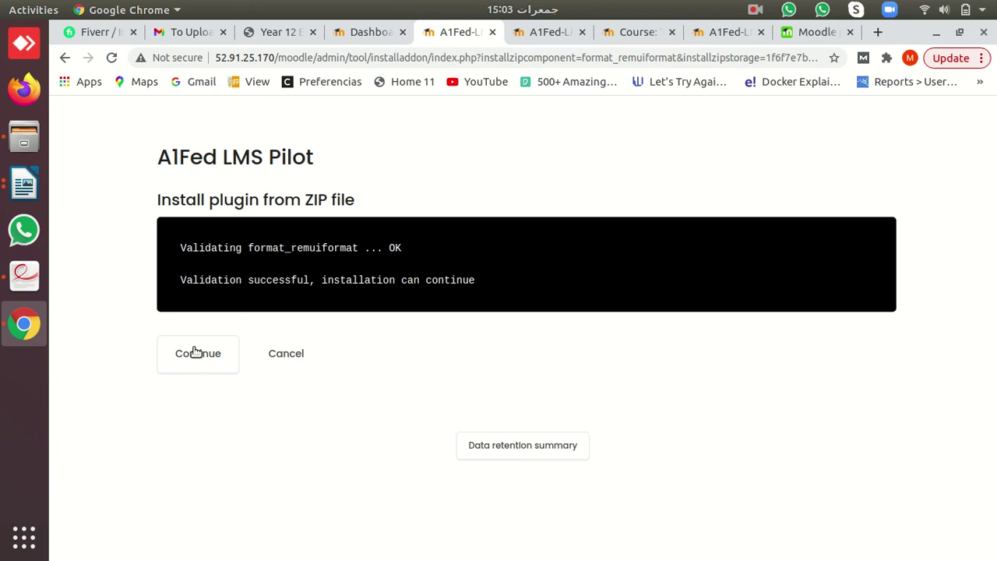
# - Continue past validation and checks, then upgrade the Moodle database to install format_remuiformat
pyautogui.click(197, 375)
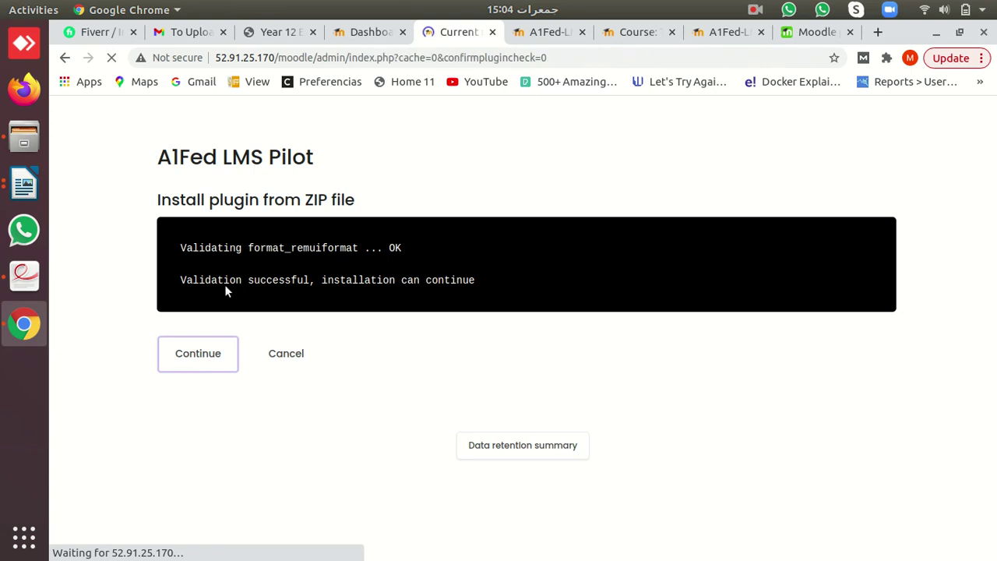
pyautogui.scroll(-9, 600, 450)
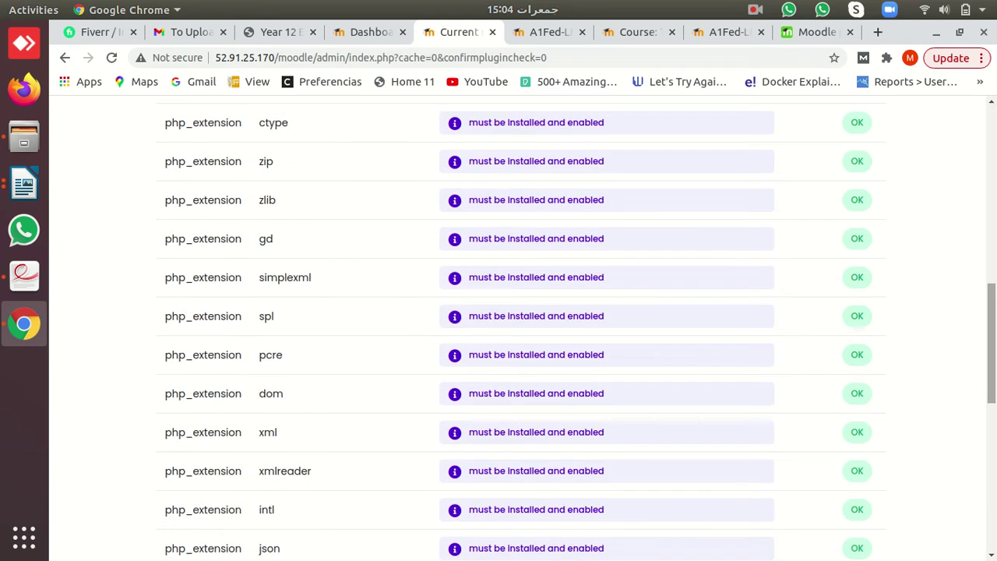
pyautogui.scroll(-6, 600, 450)
pyautogui.scroll(-2, 600, 450)
pyautogui.click(505, 450)
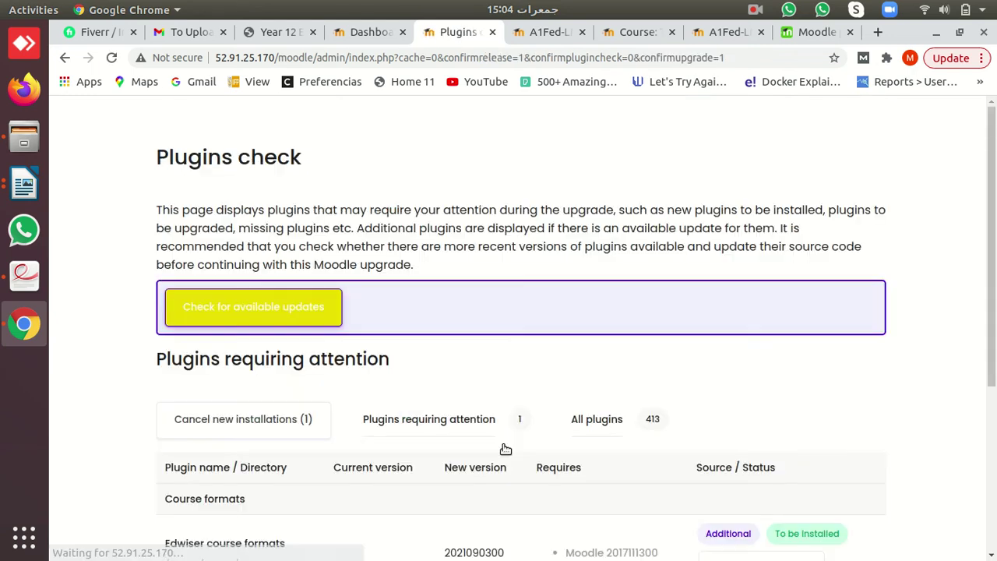
pyautogui.scroll(-5, 504, 450)
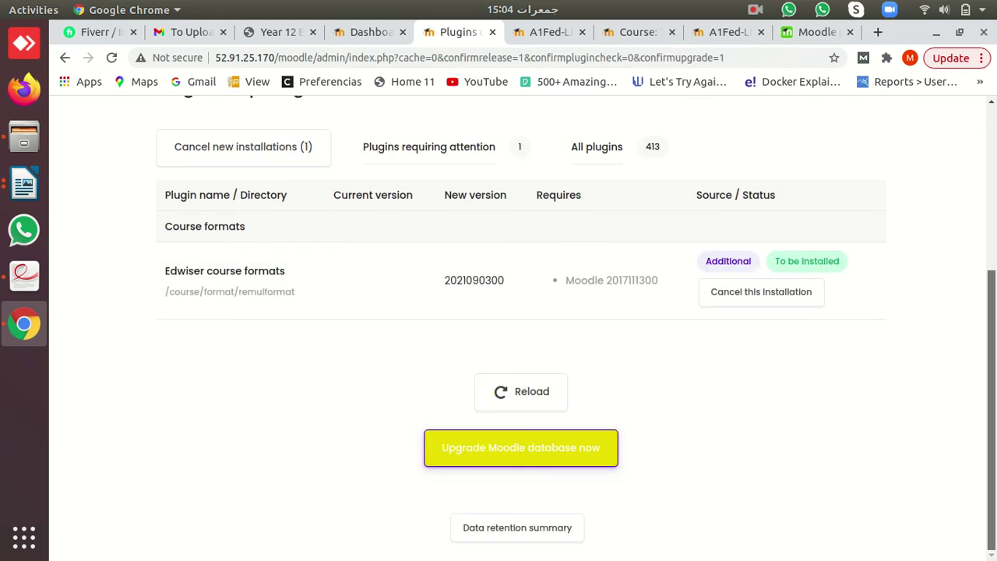
pyautogui.click(594, 461)
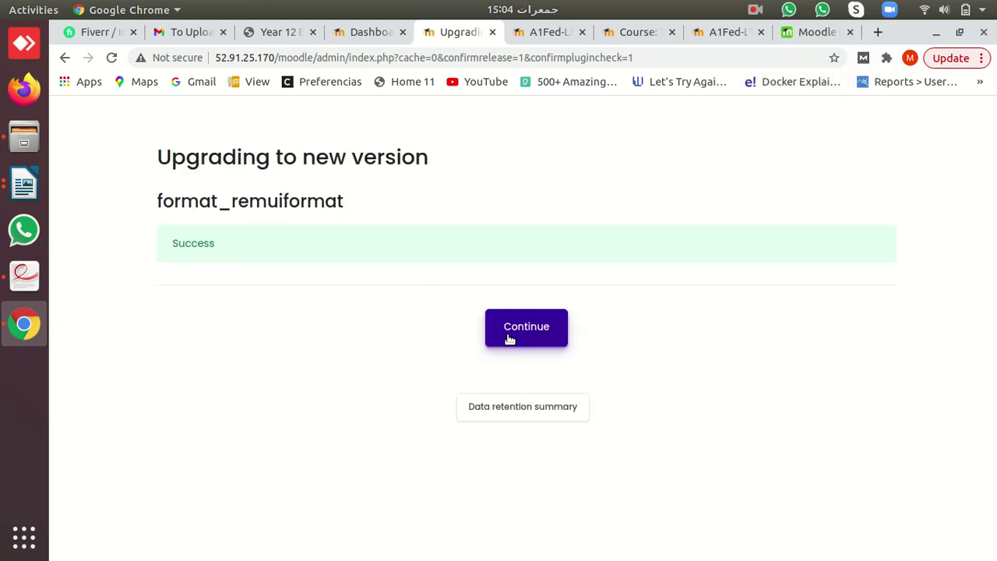
# - Keep the Edwiser defaults (Card Layout, usage tracking on) and save the new settings
pyautogui.click(510, 339)
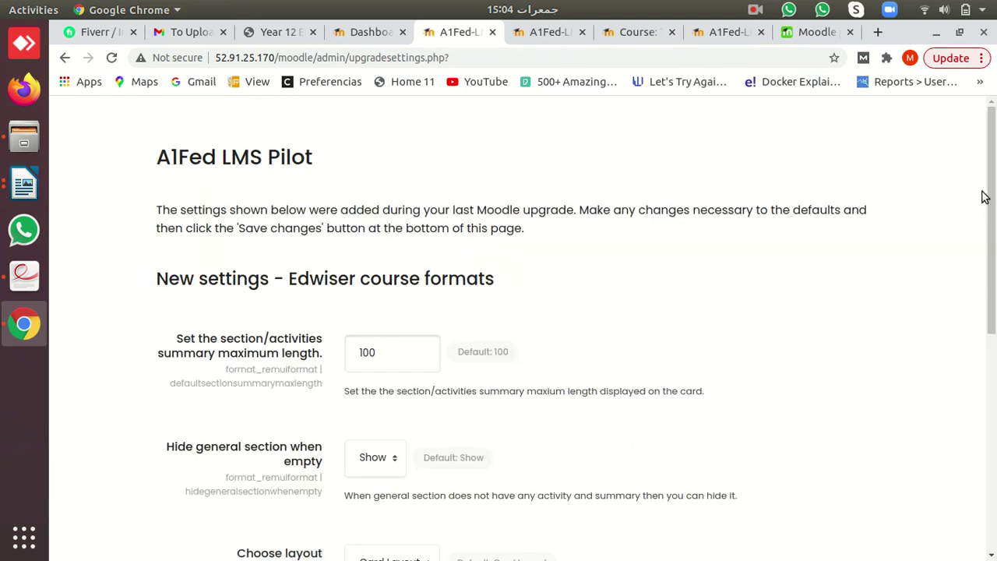
pyautogui.moveTo(991, 197); pyautogui.dragTo(992, 416)
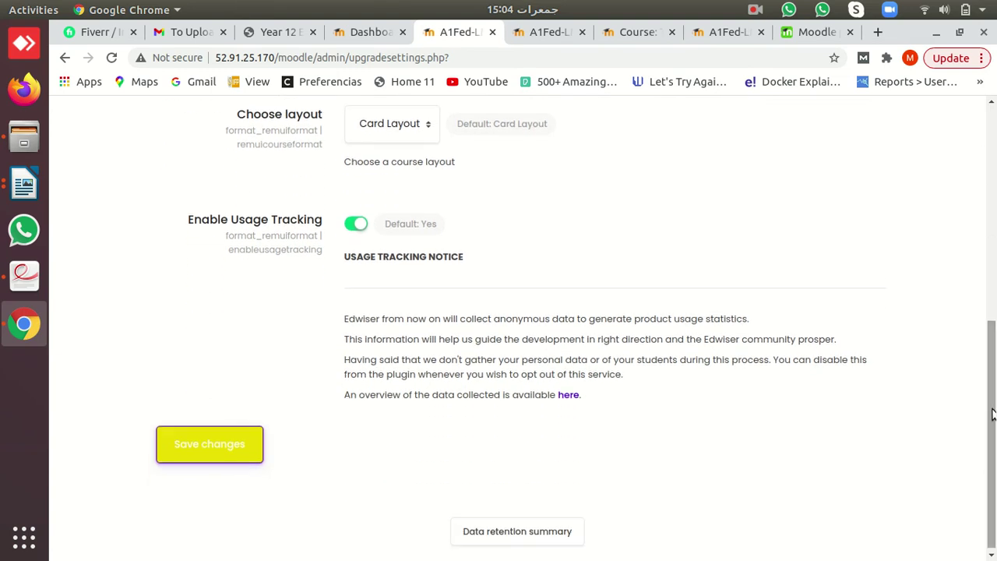
pyautogui.click(230, 447)
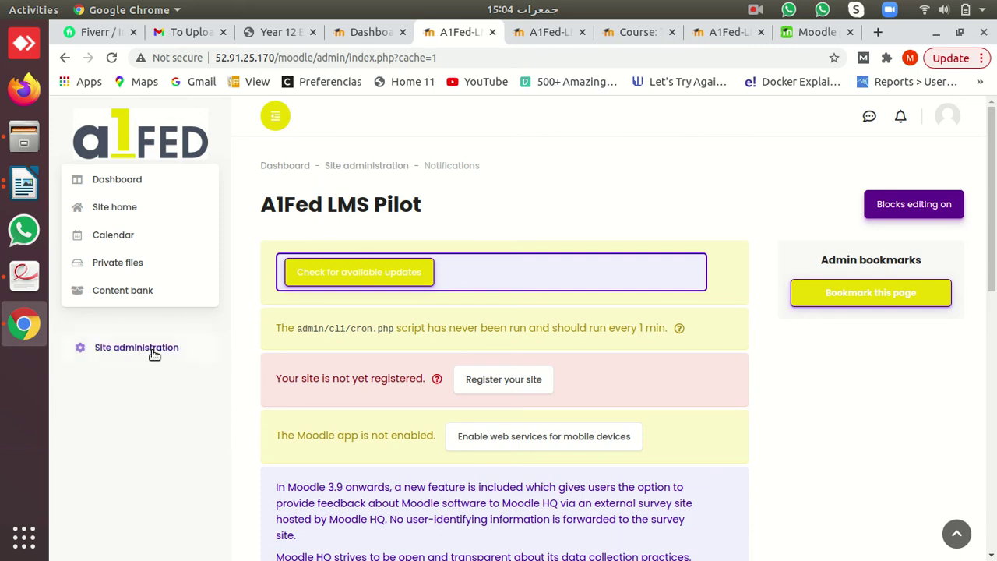
# - Go to Test Course and open its Edit settings page from the course administration menu
pyautogui.click(531, 37)
pyautogui.click(617, 38)
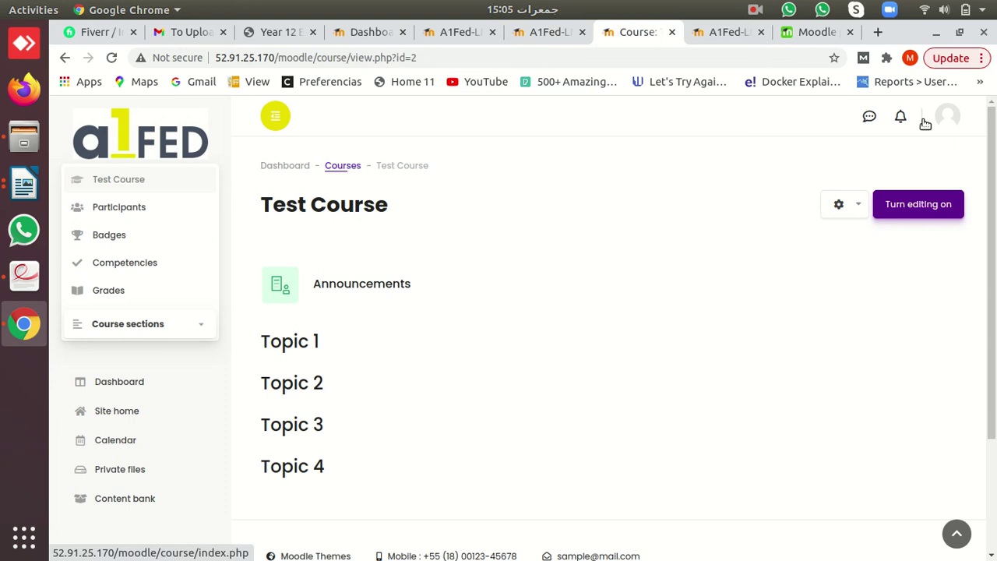
pyautogui.click(858, 210)
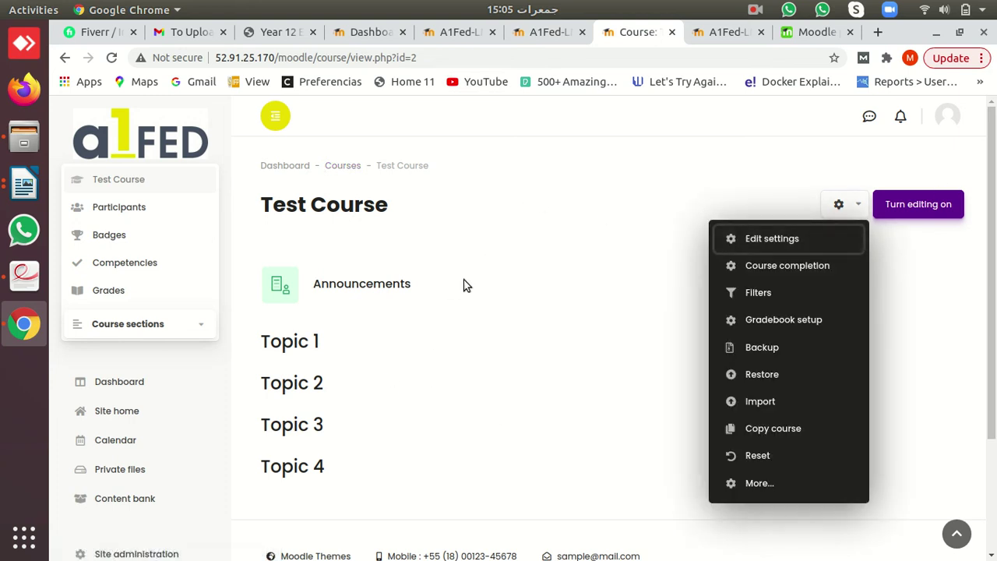
pyautogui.press('Escape')
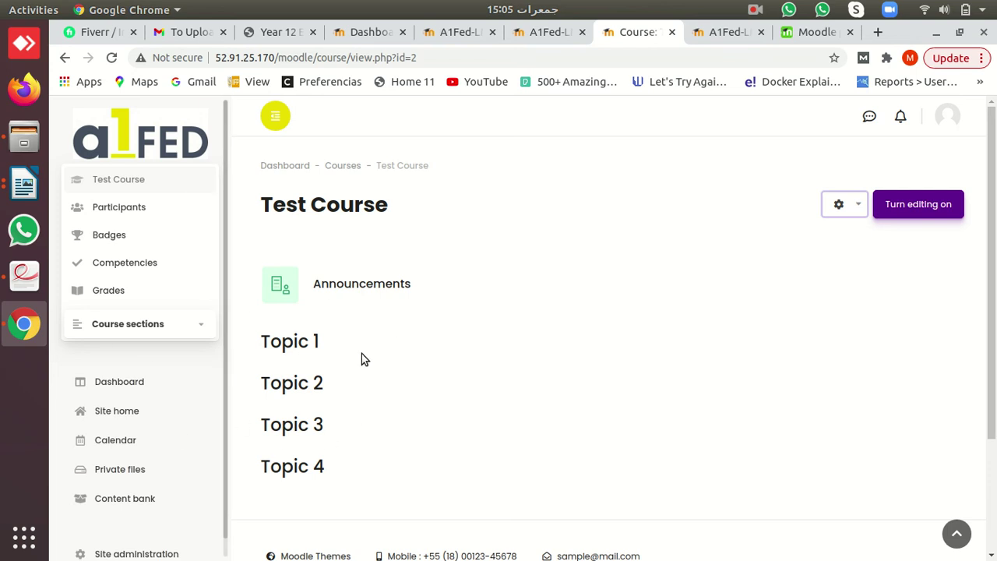
pyautogui.click(855, 209)
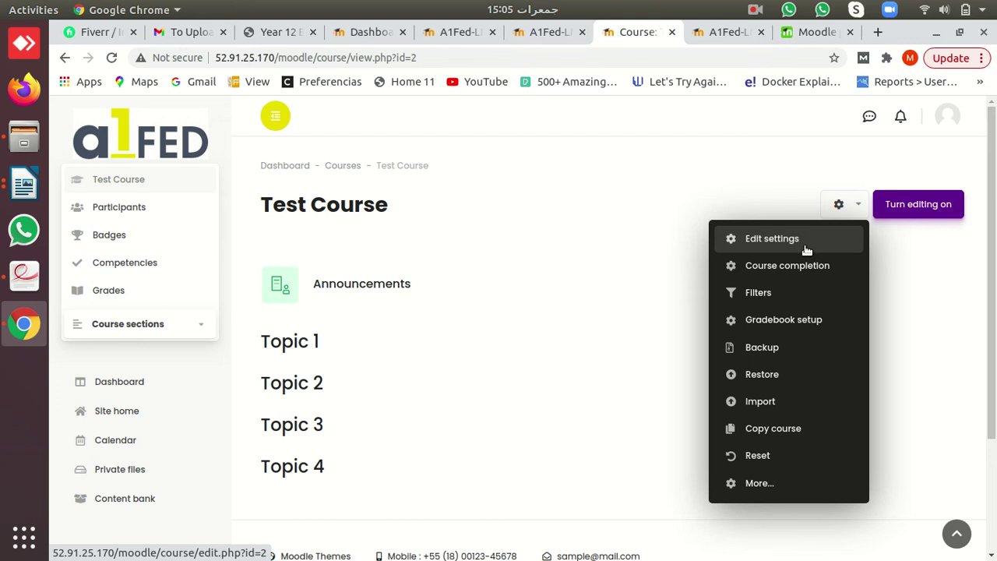
pyautogui.click(806, 249)
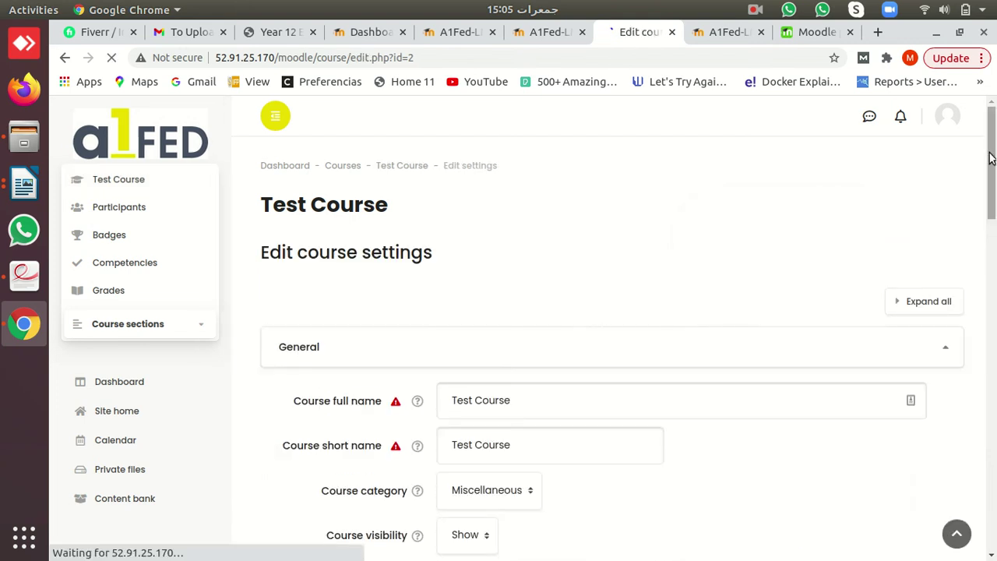
# - Expand Course format and set the Format to Edwiser course formats
pyautogui.scroll(-2, 805, 246)
pyautogui.scroll(-2, 804, 246)
pyautogui.scroll(-2, 804, 246)
pyautogui.scroll(-4, 804, 247)
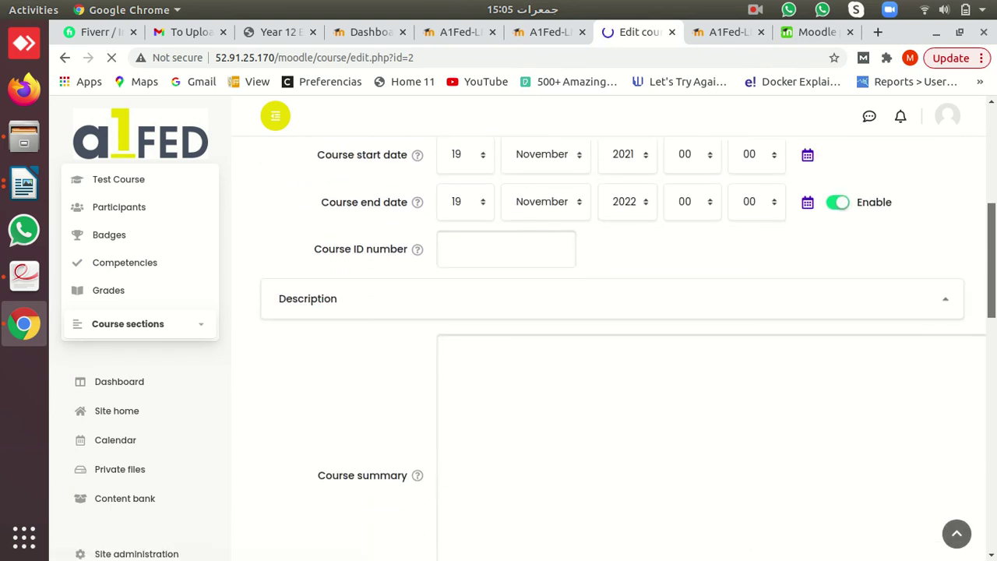
pyautogui.scroll(-6, 805, 246)
pyautogui.scroll(-8, 804, 246)
pyautogui.scroll(-3, 787, 218)
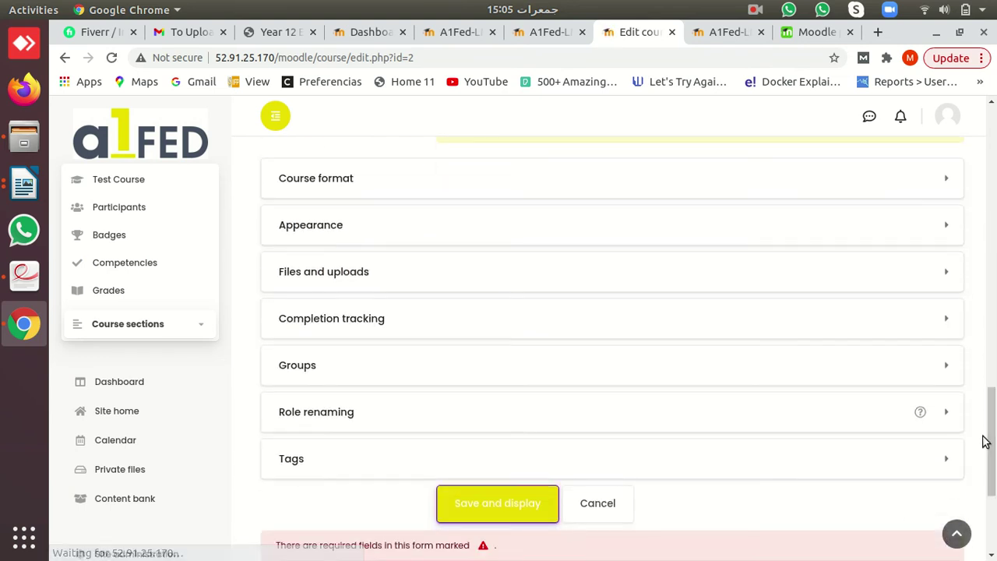
pyautogui.click(771, 185)
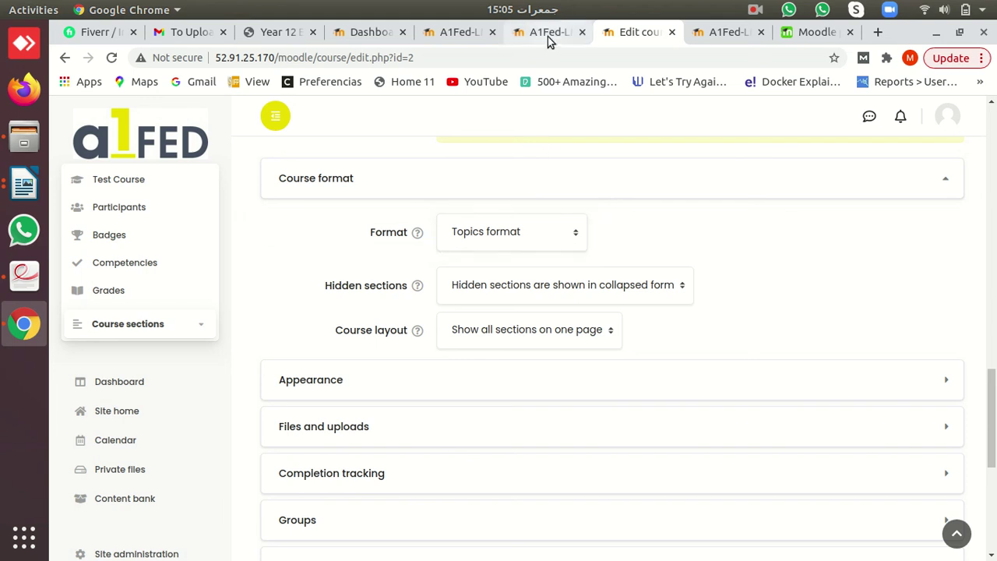
pyautogui.click(543, 236)
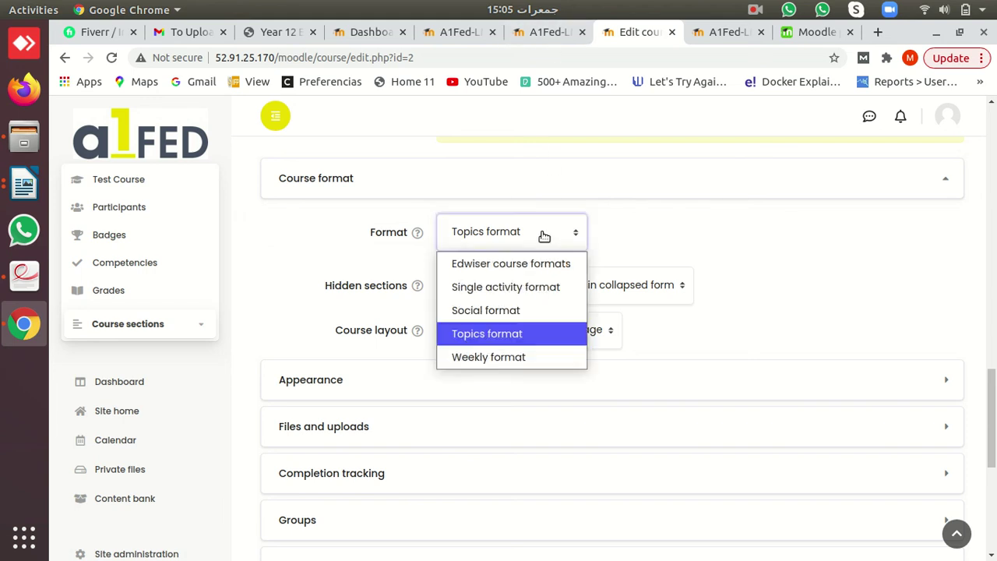
pyautogui.click(570, 266)
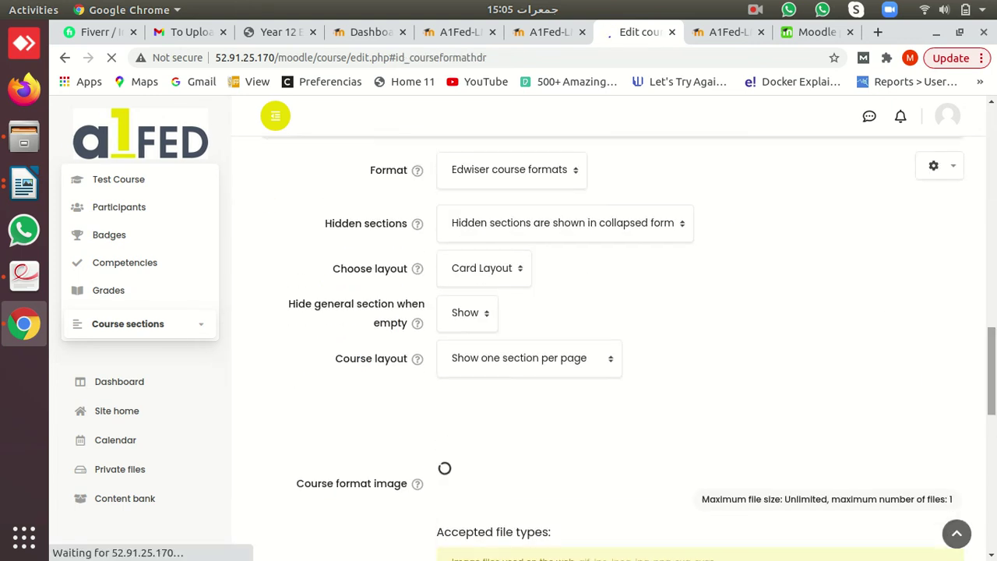
# - Set Section background image to Show, then save and display the course
pyautogui.moveTo(992, 374); pyautogui.dragTo(991, 472)
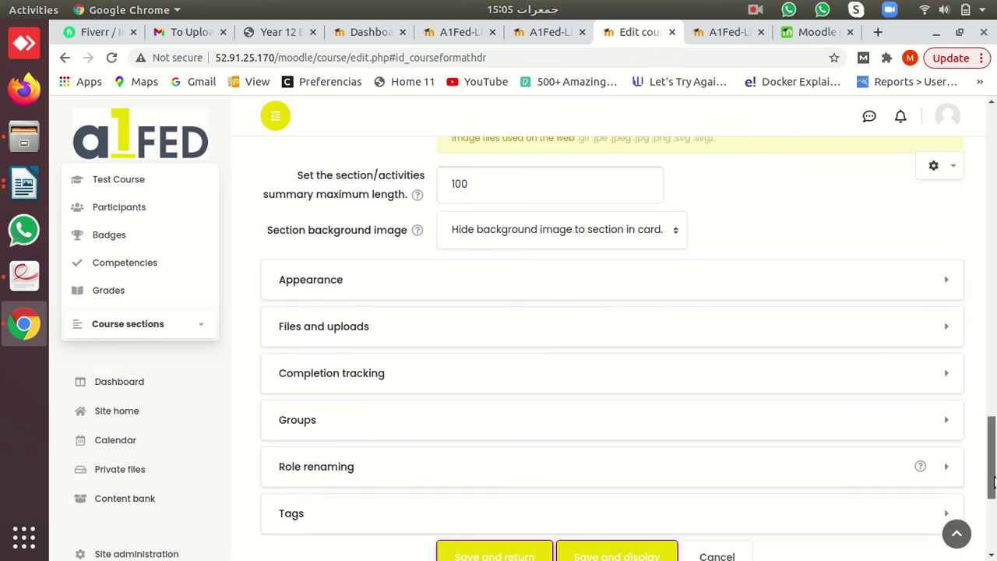
pyautogui.click(641, 230)
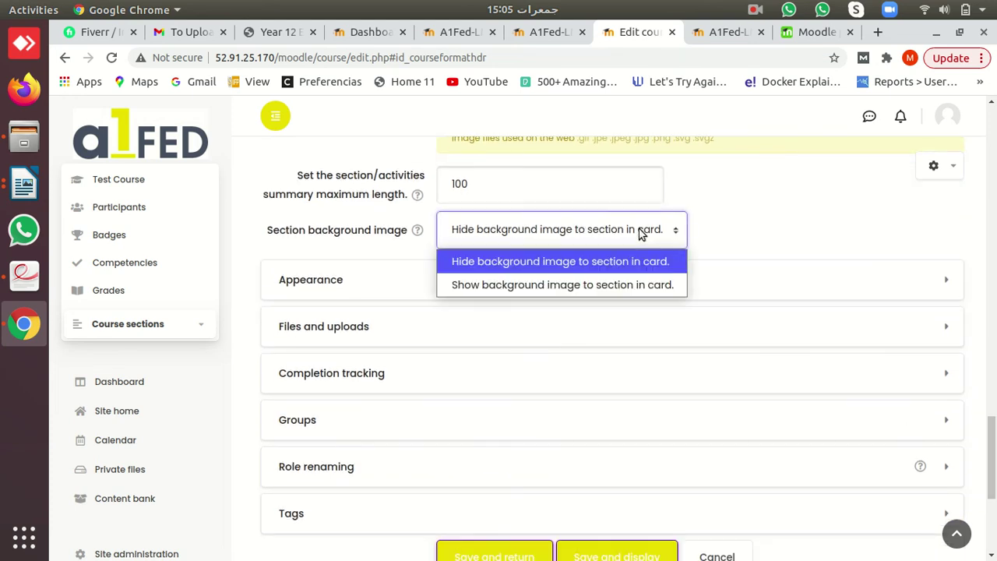
pyautogui.click(656, 285)
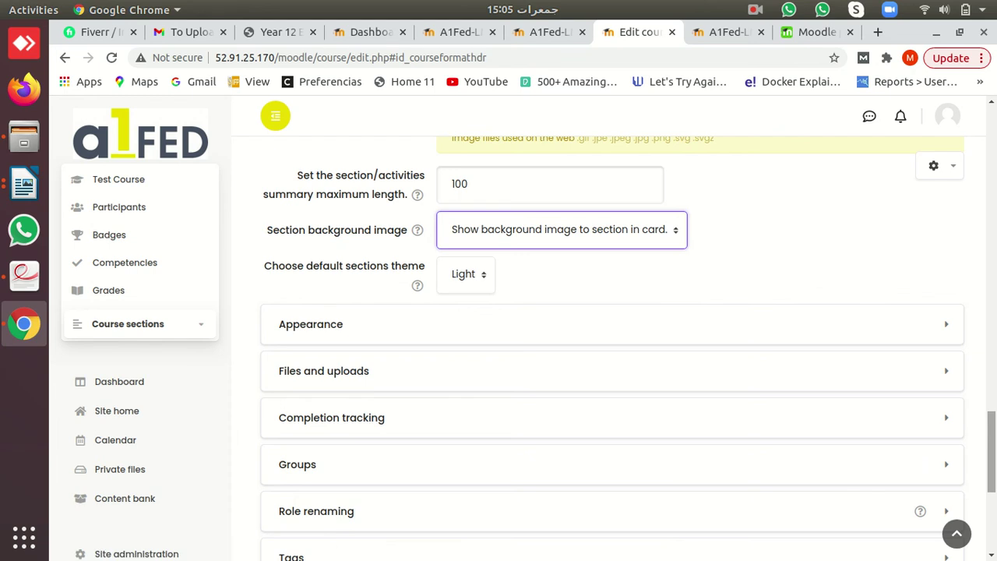
pyautogui.scroll(-4, 991, 472)
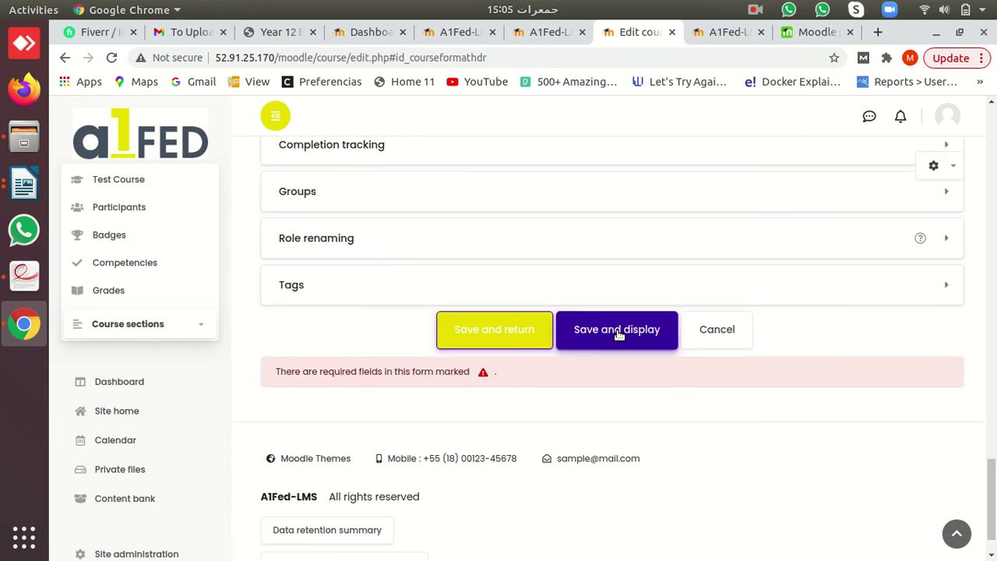
pyautogui.click(618, 332)
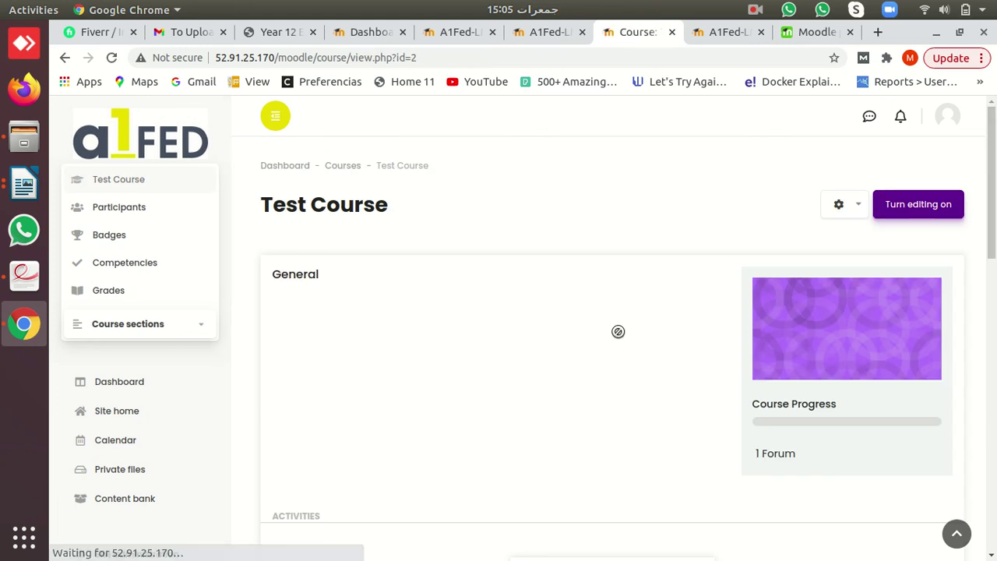
# - Dismiss the chat notification and scroll through the Section 1–4 cards and Course Progress panel
pyautogui.moveTo(991, 161)
pyautogui.mouseDown()
pyautogui.moveTo(991, 351)
pyautogui.moveTo(992, 159)
pyautogui.mouseUp()
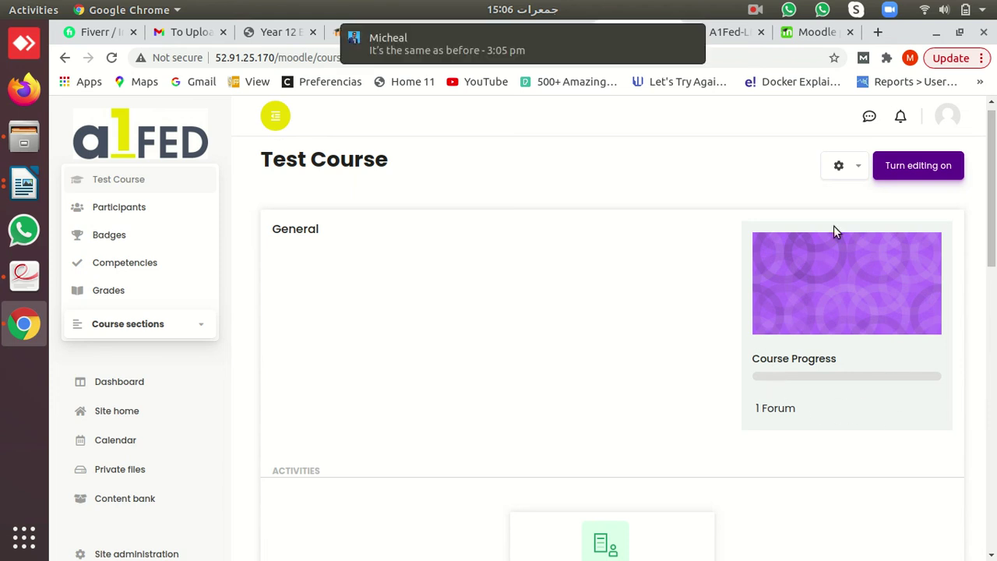
pyautogui.moveTo(522, 44)
pyautogui.click(692, 37)
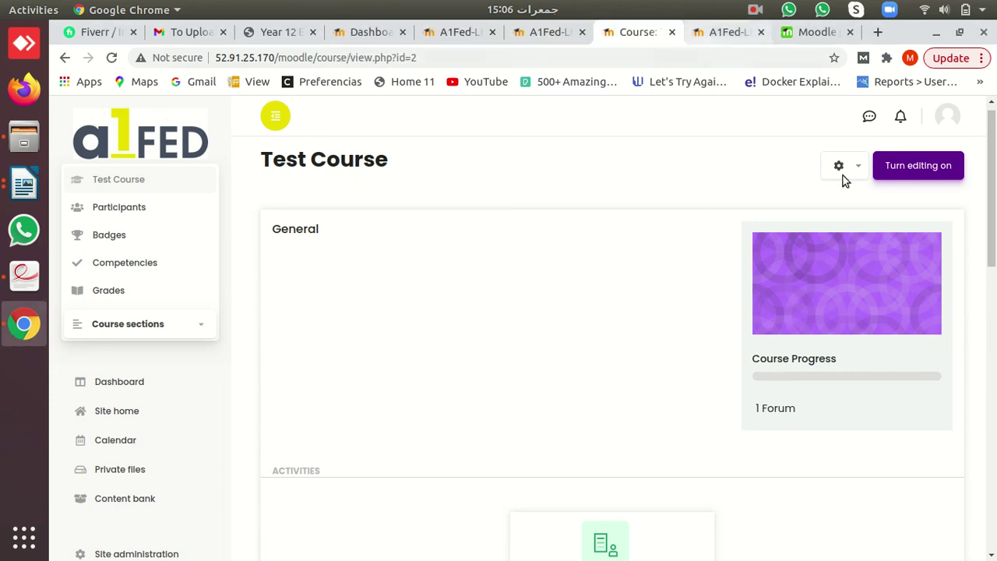
pyautogui.moveTo(993, 181); pyautogui.dragTo(993, 321)
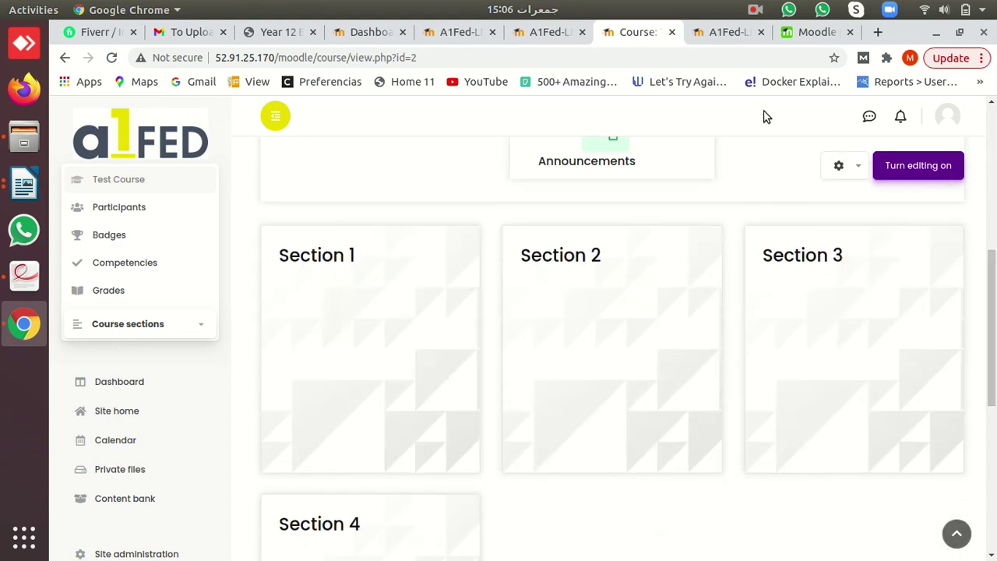
pyautogui.click(754, 10)
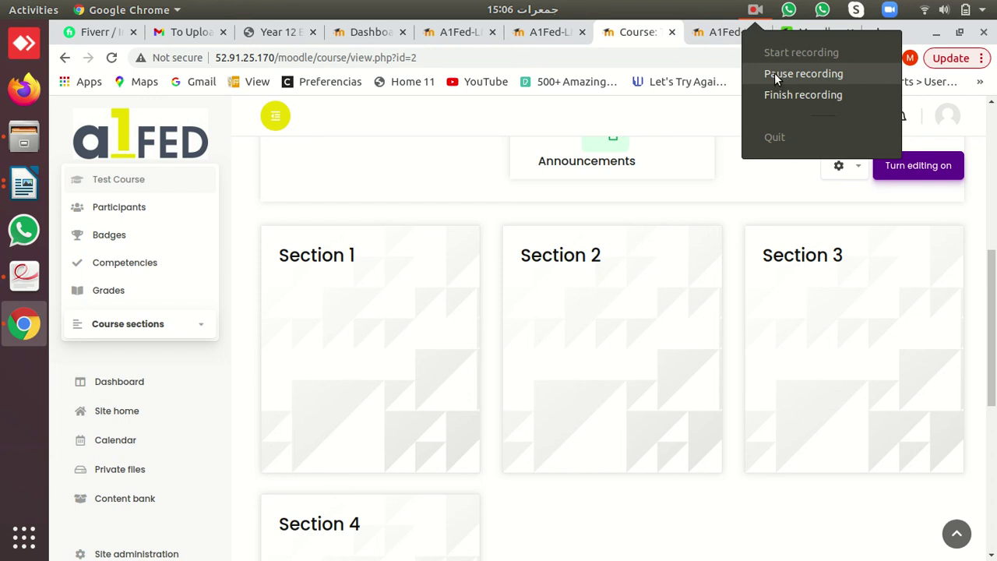